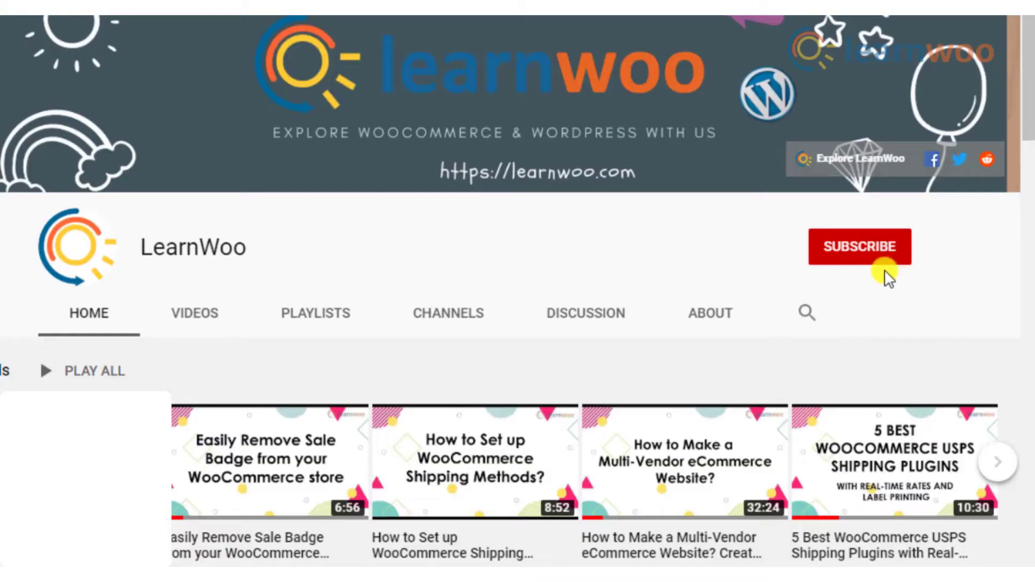
Subscribe to the LearnWoo YouTube channel and set its notification bell to All.
left_click(862, 249)
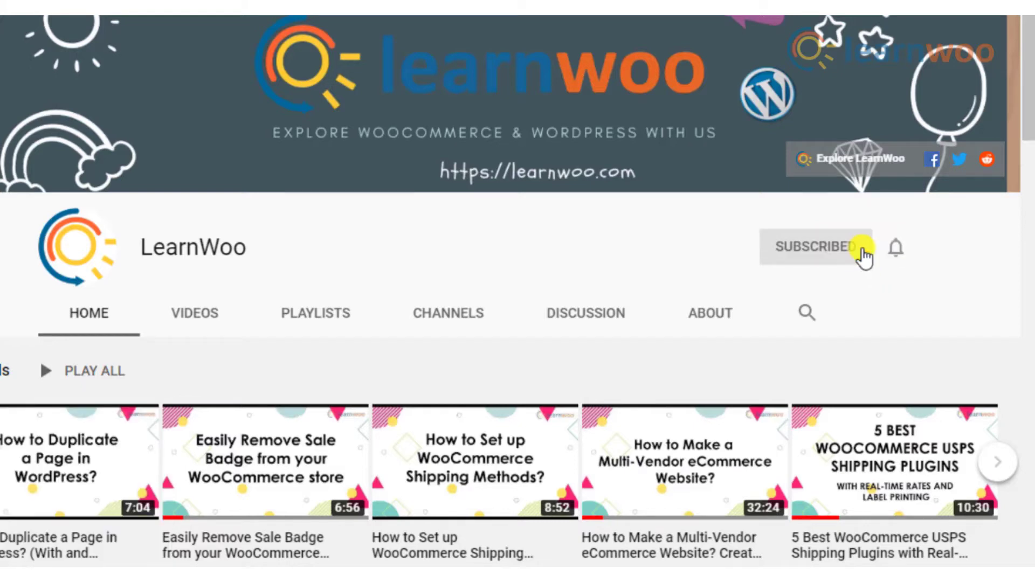
left_click(894, 251)
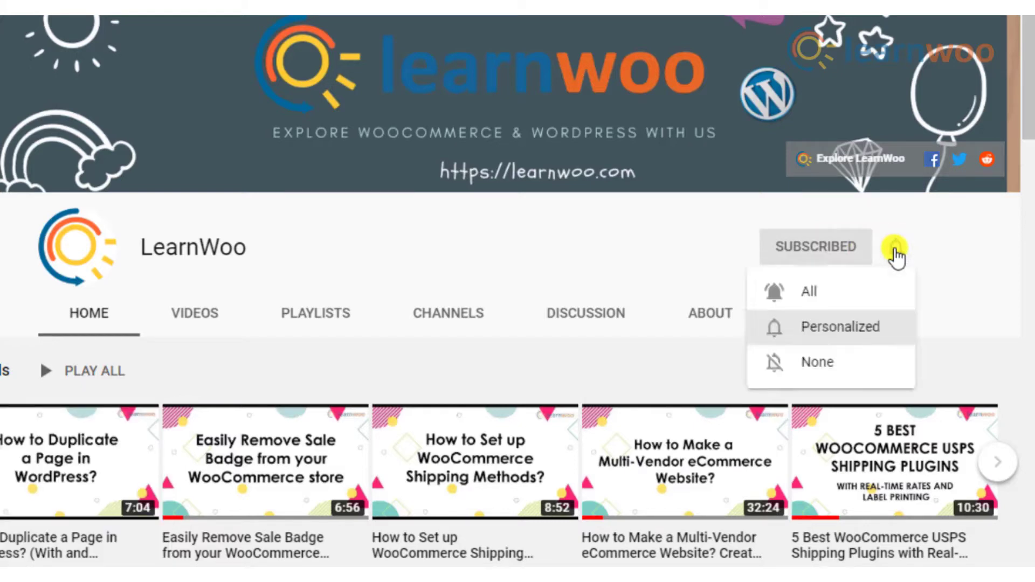
left_click(885, 293)
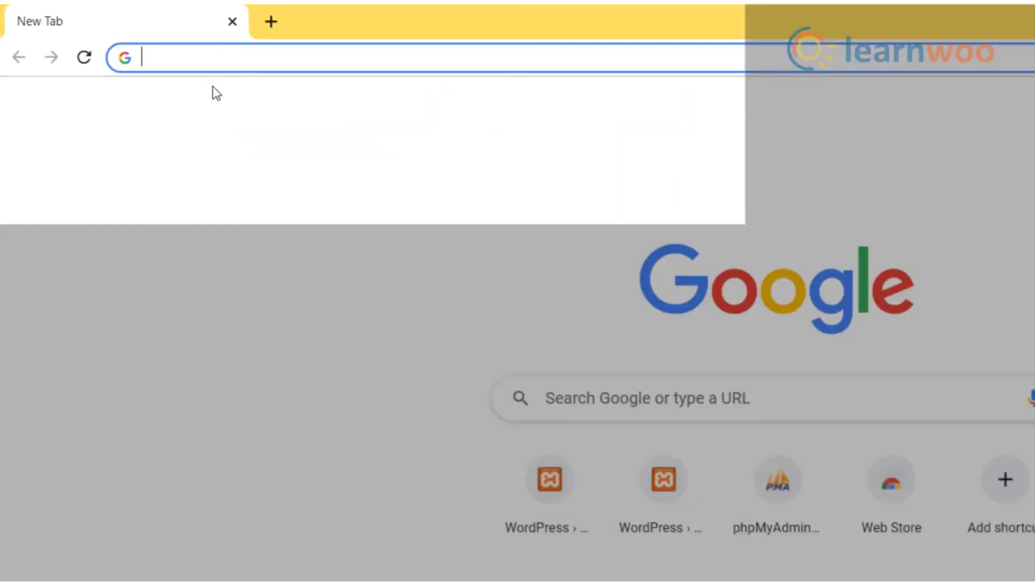
Search Google for 'xampp download' from a new tab's address bar.
type("xa")
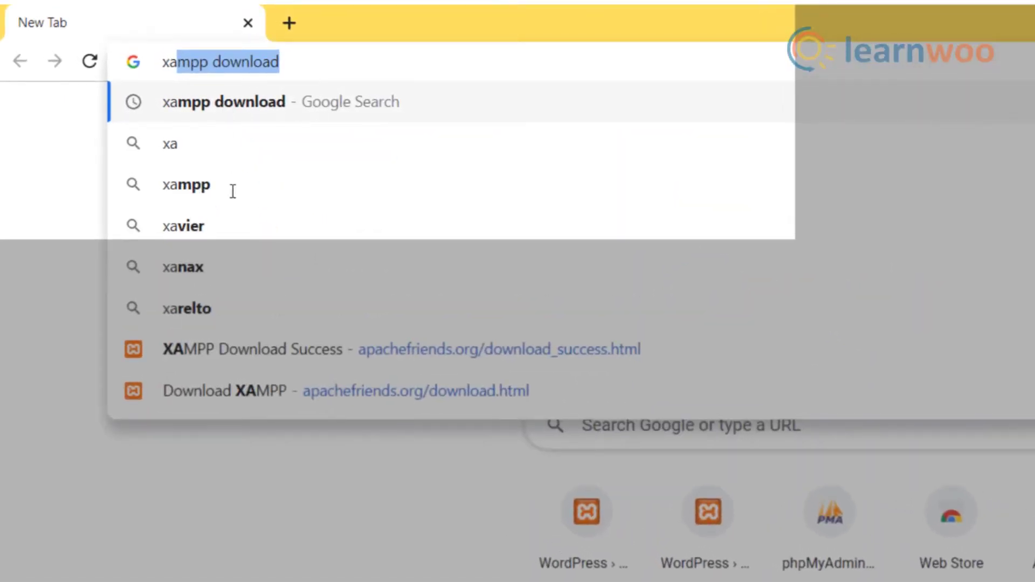
key("Return")
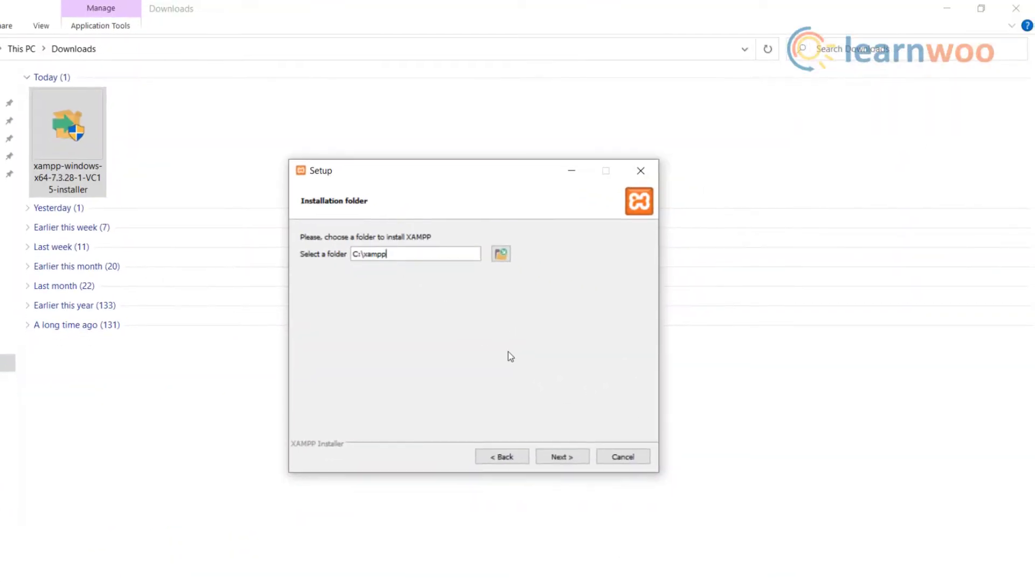
Accept C:\xampp, English and the Bitnami page defaults, then begin the XAMPP installation.
left_click(559, 458)
left_click(560, 459)
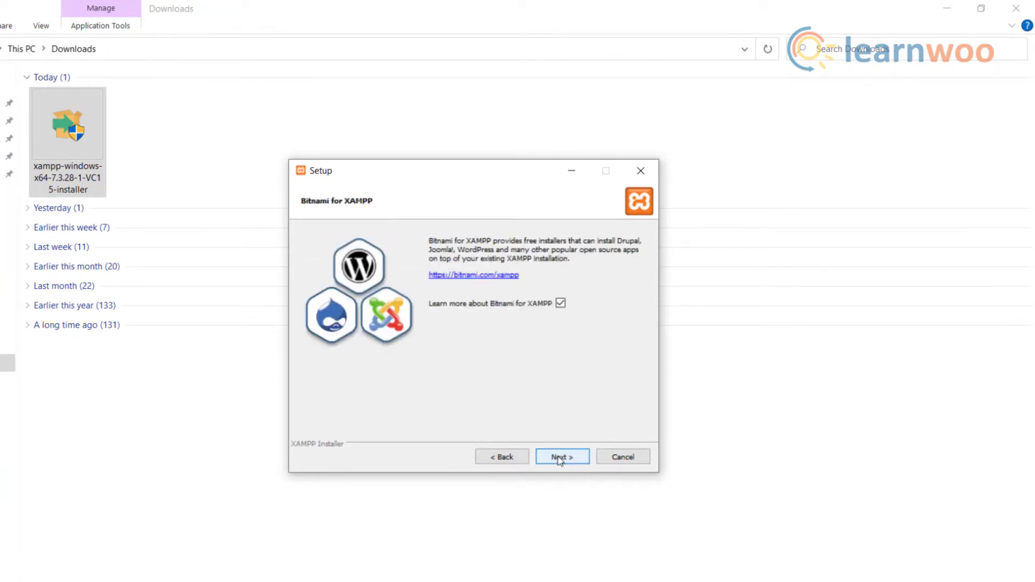
left_click(560, 459)
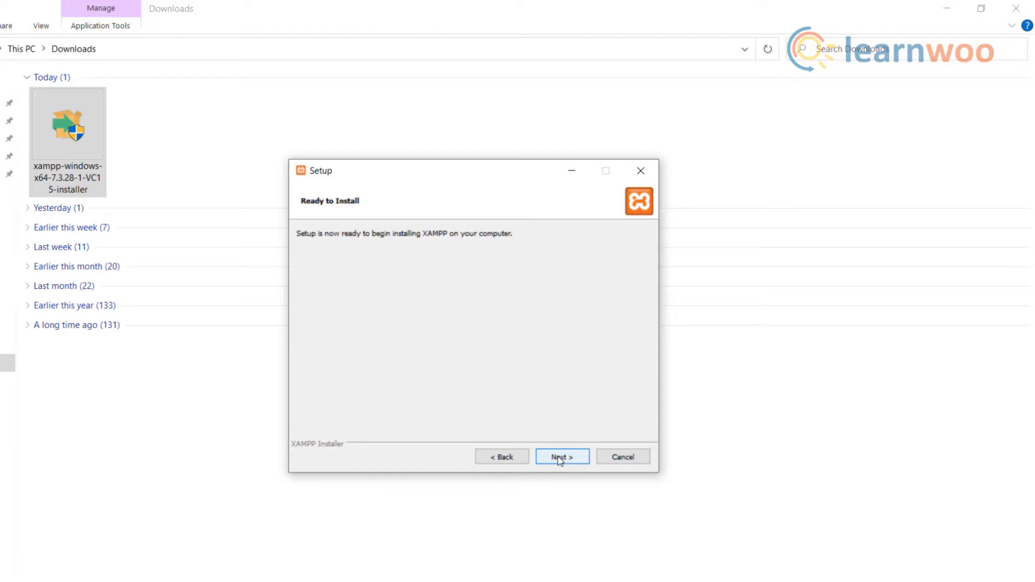
left_click(560, 459)
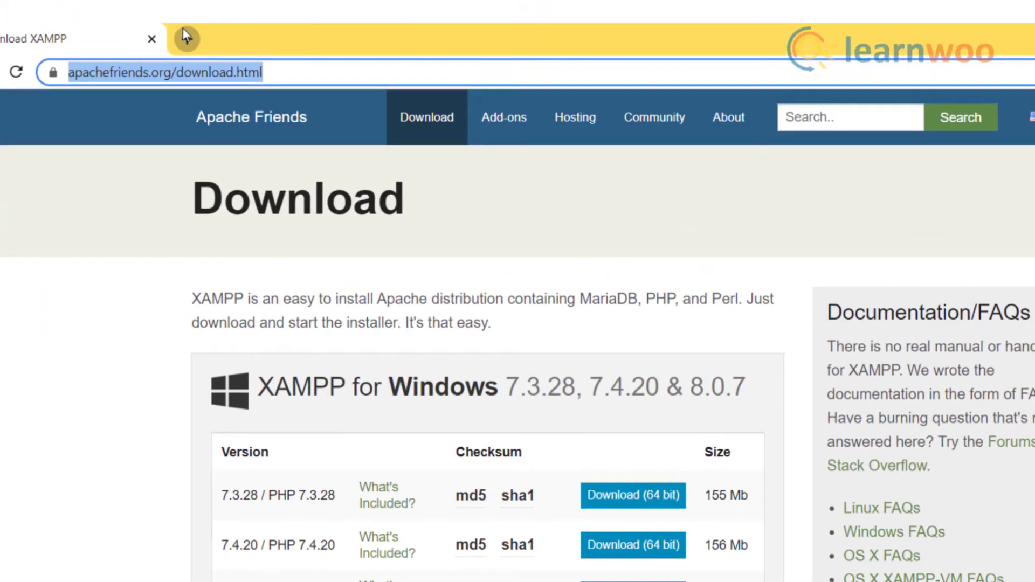
Go to wordpress.org in a new tab and download WordPress 5.7.2 from Get WordPress.
left_click(186, 38)
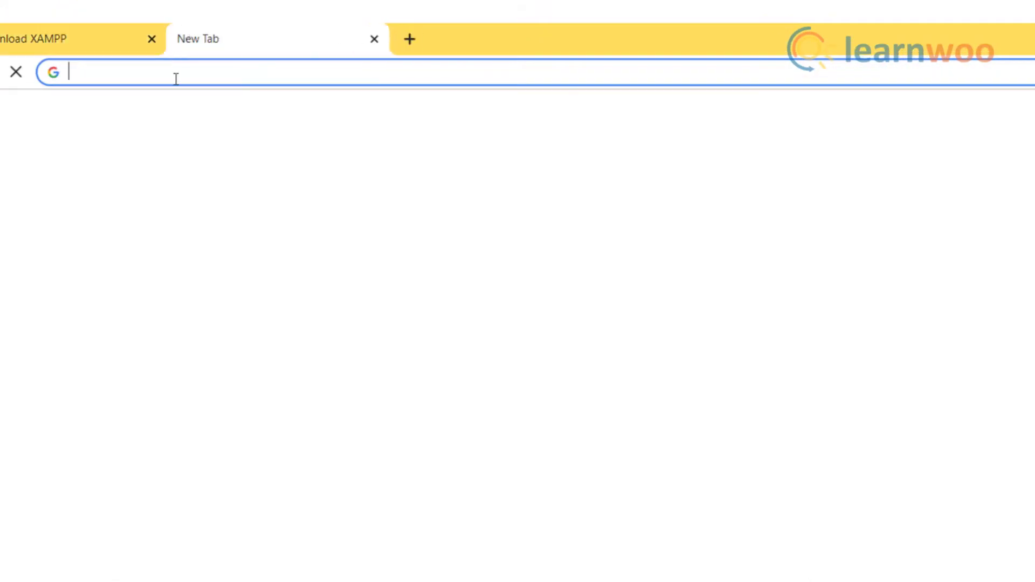
type("wordpress.org")
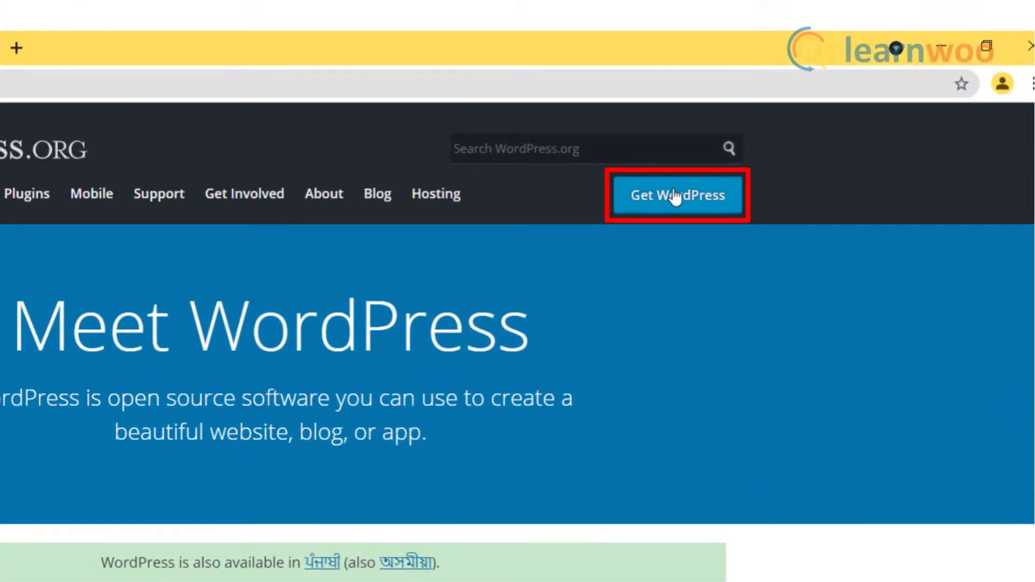
left_click(675, 197)
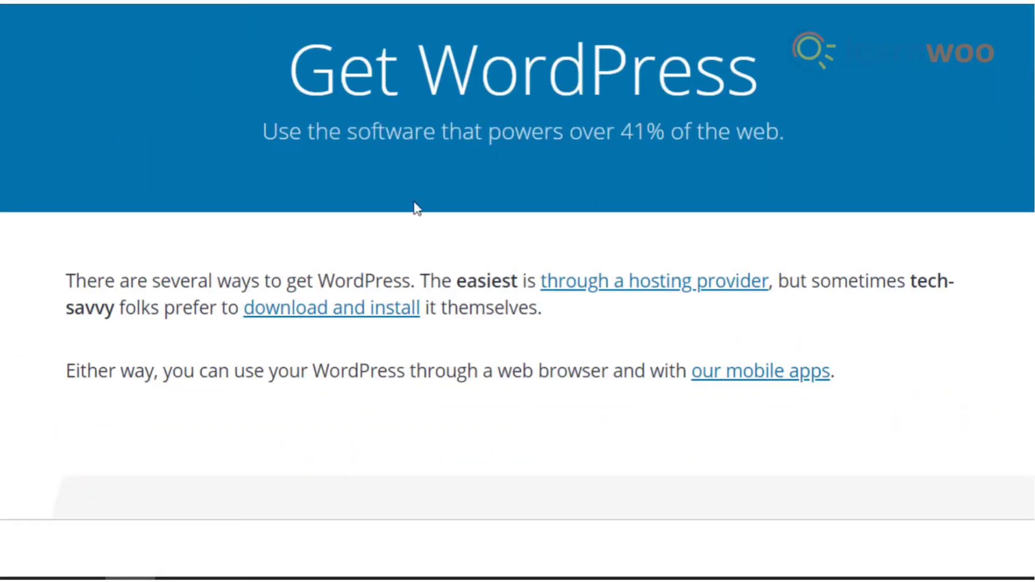
left_click(301, 313)
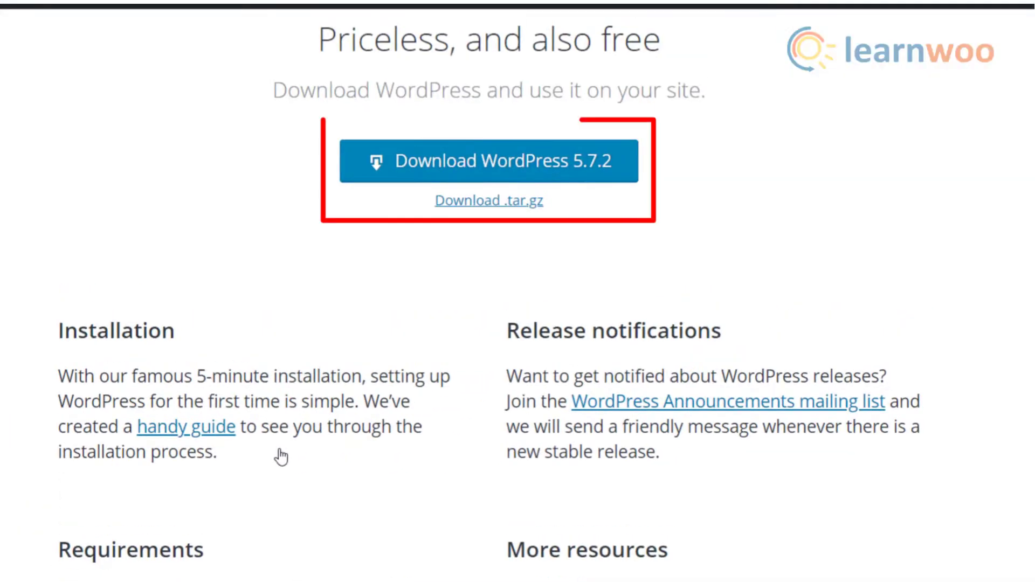
left_click(468, 173)
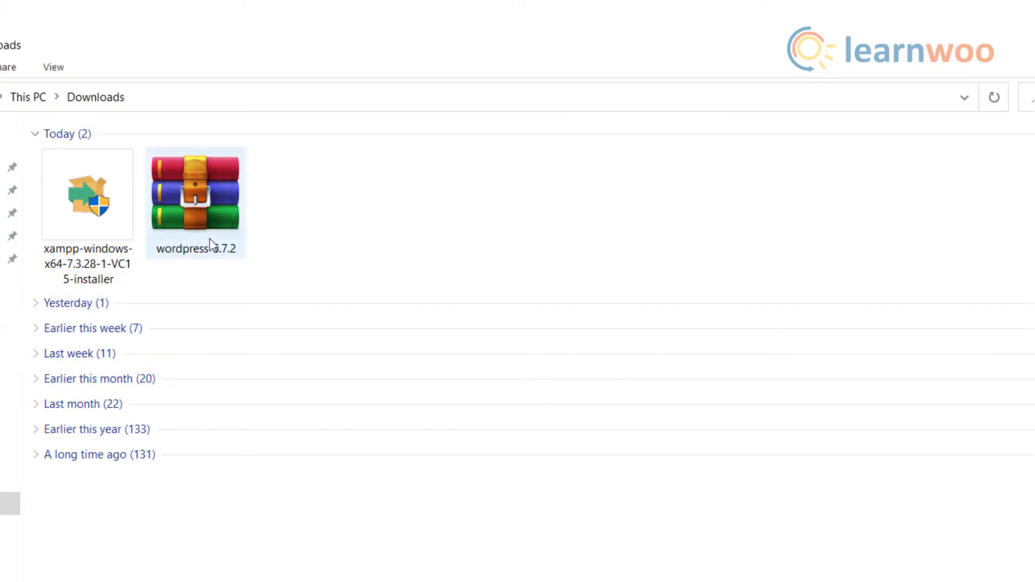
Extract the wordpress-5.7.2 archive into Downloads and open its inner wordpress folder.
left_click(212, 243)
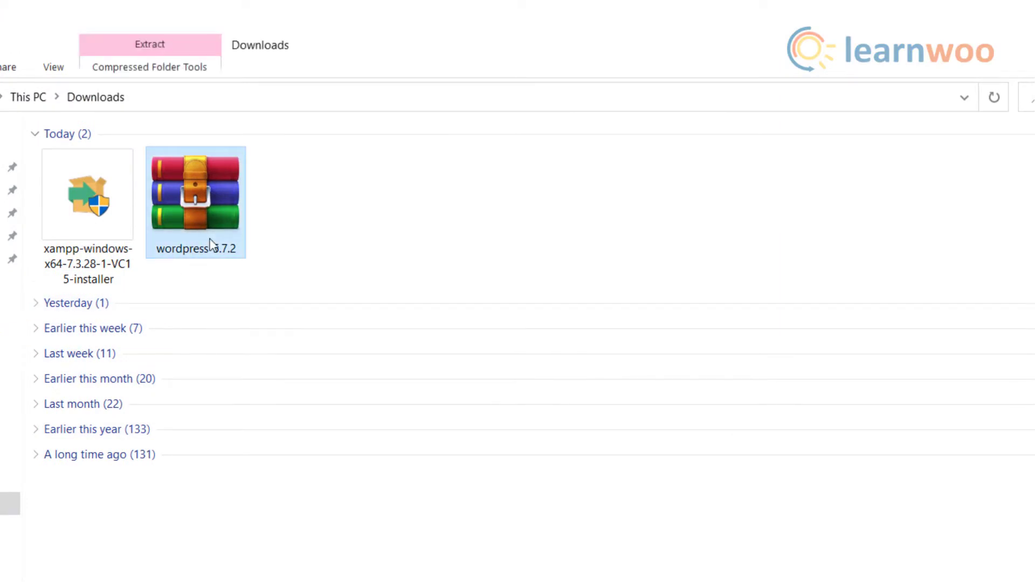
right_click(210, 241)
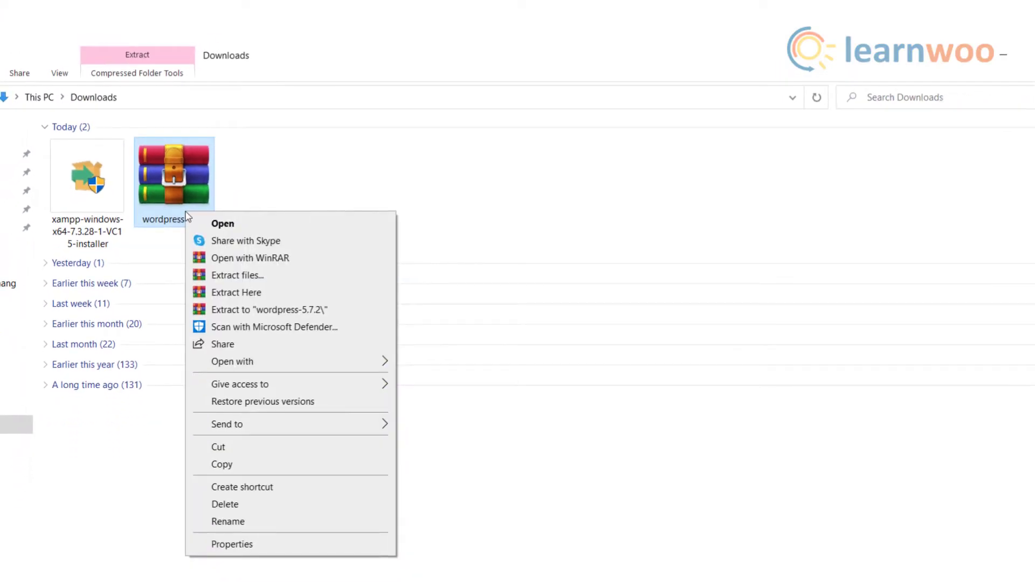
left_click(233, 276)
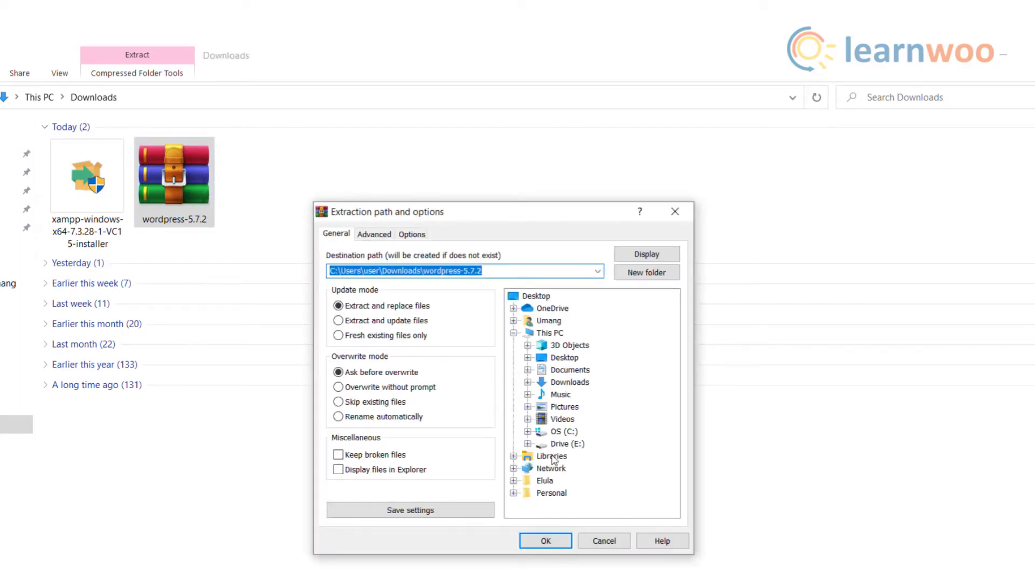
left_click(545, 540)
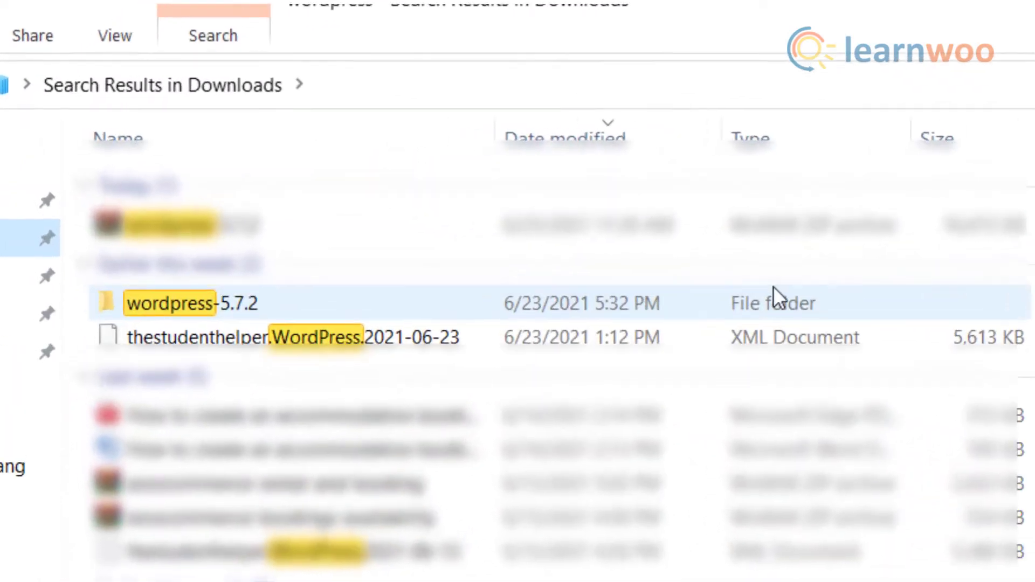
double_click(769, 300)
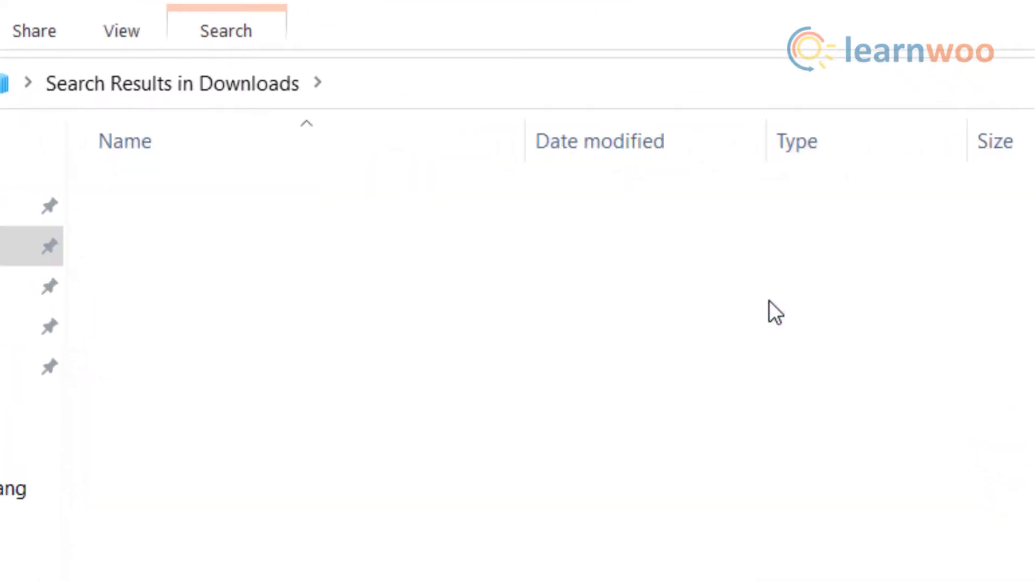
double_click(719, 191)
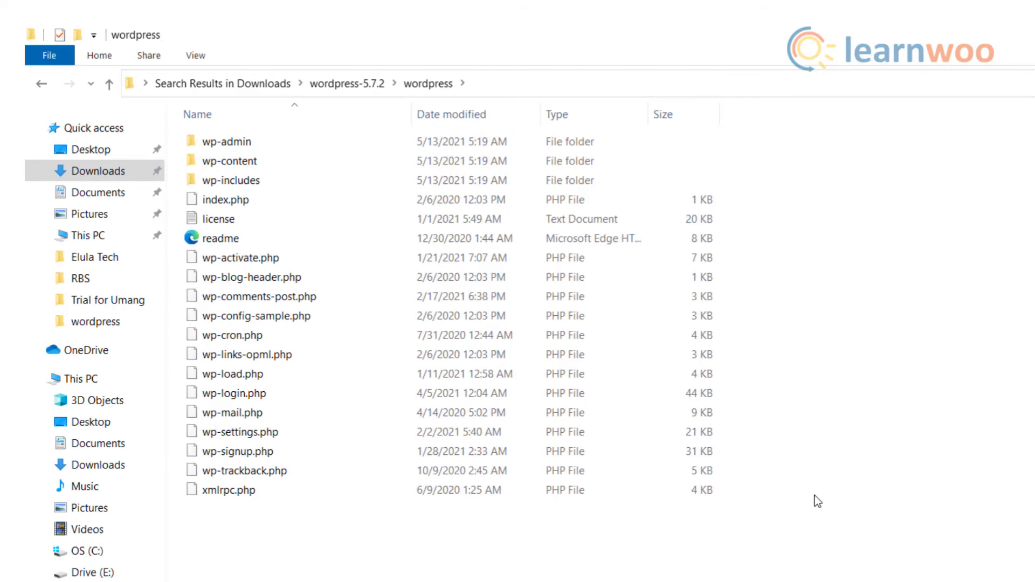
Copy all the WordPress files and go to C:\xampp\htdocs.
key("ctrl+a")
right_click(391, 342)
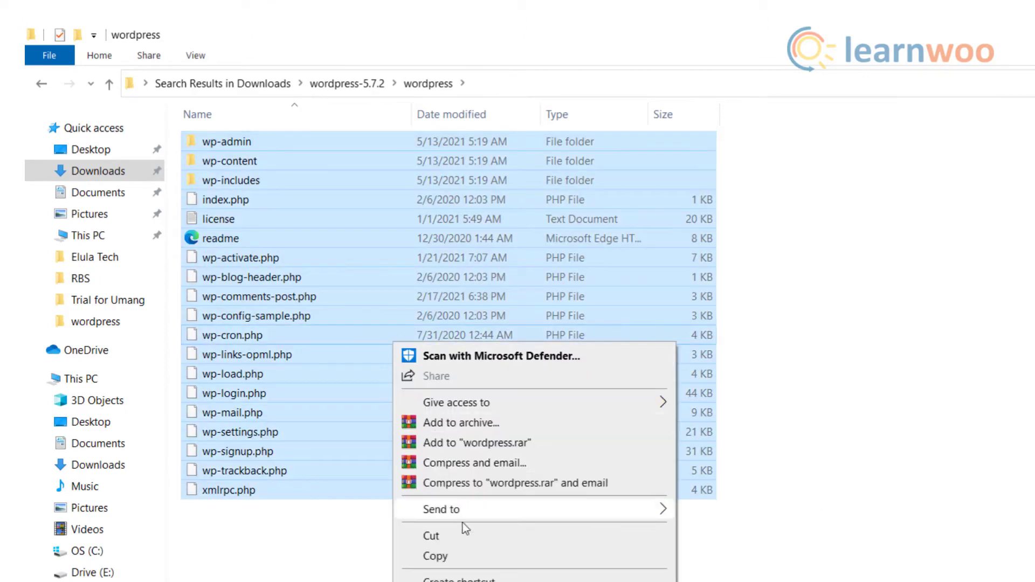
left_click(462, 557)
left_click(56, 377)
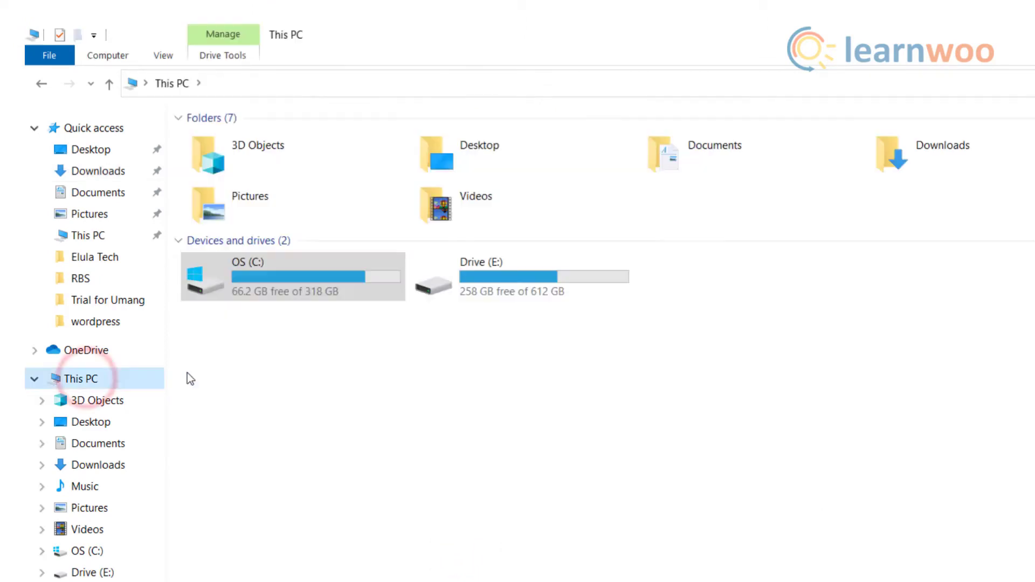
double_click(237, 293)
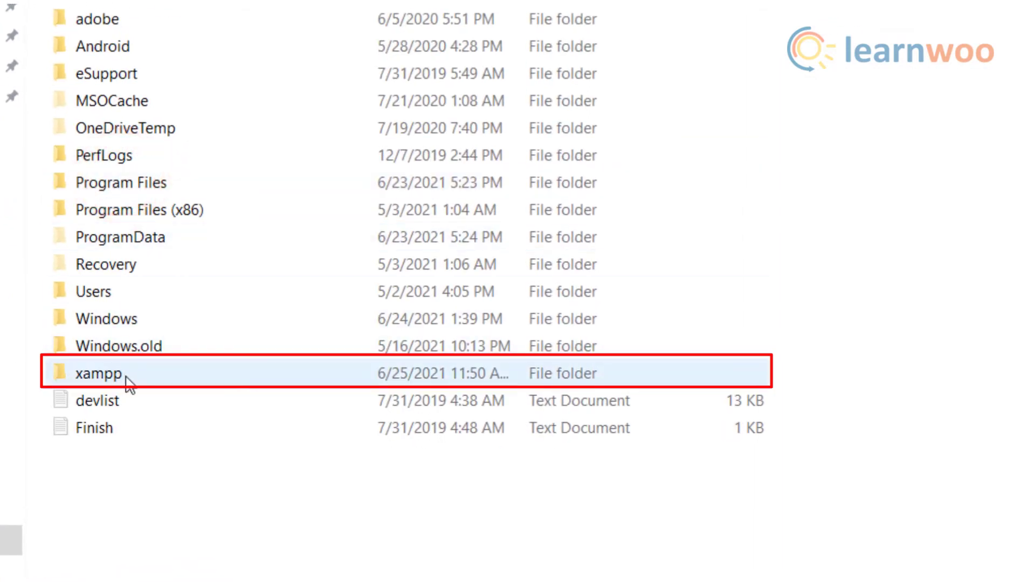
double_click(126, 380)
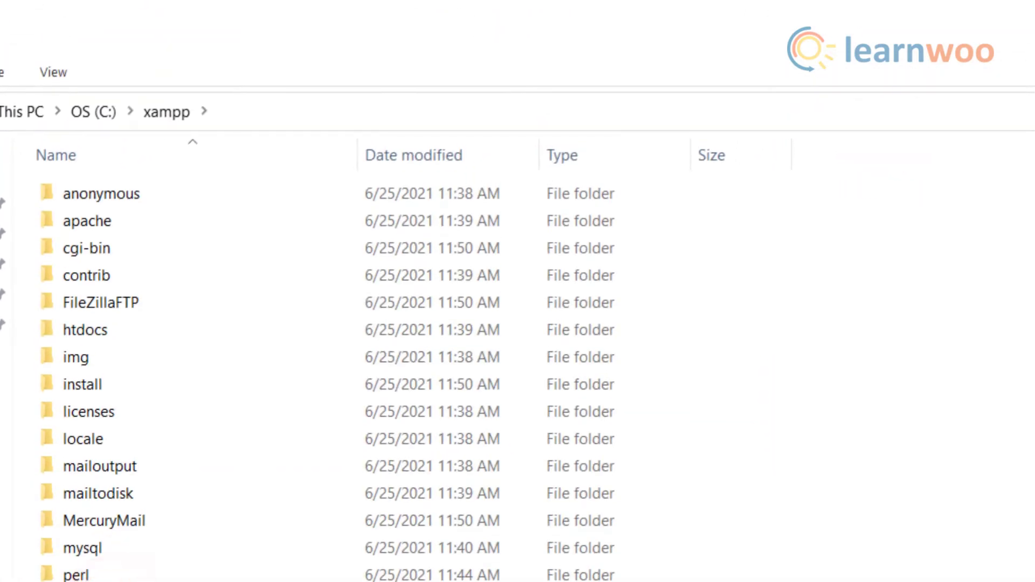
double_click(122, 328)
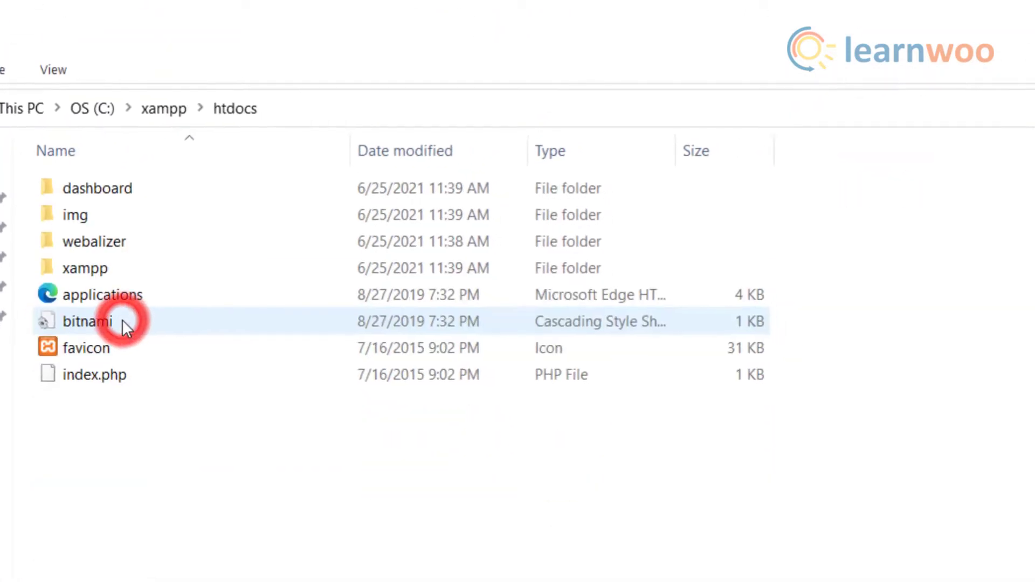
Create a new folder named Demosite in htdocs and paste the WordPress files into it.
right_click(147, 514)
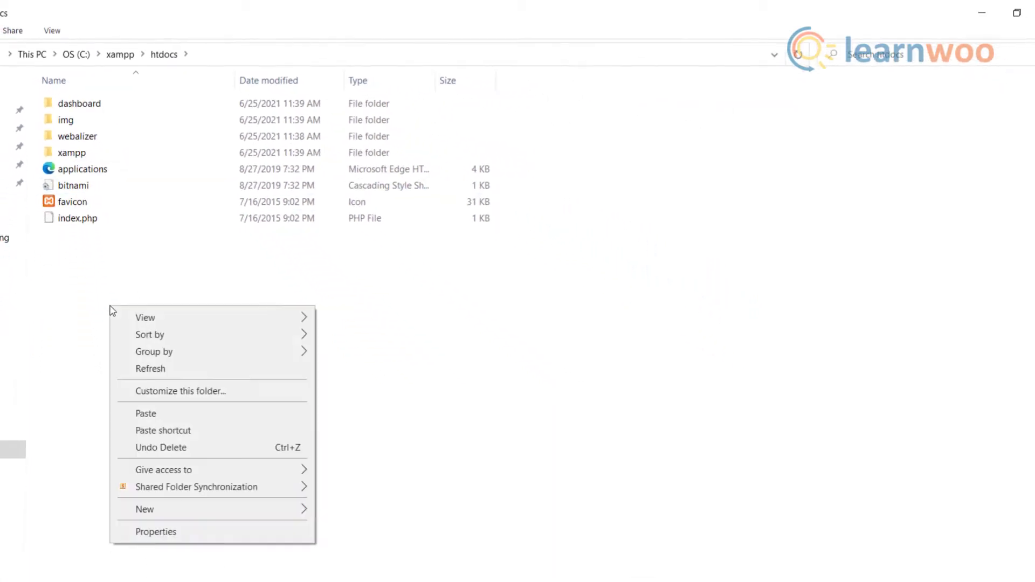
left_click(179, 506)
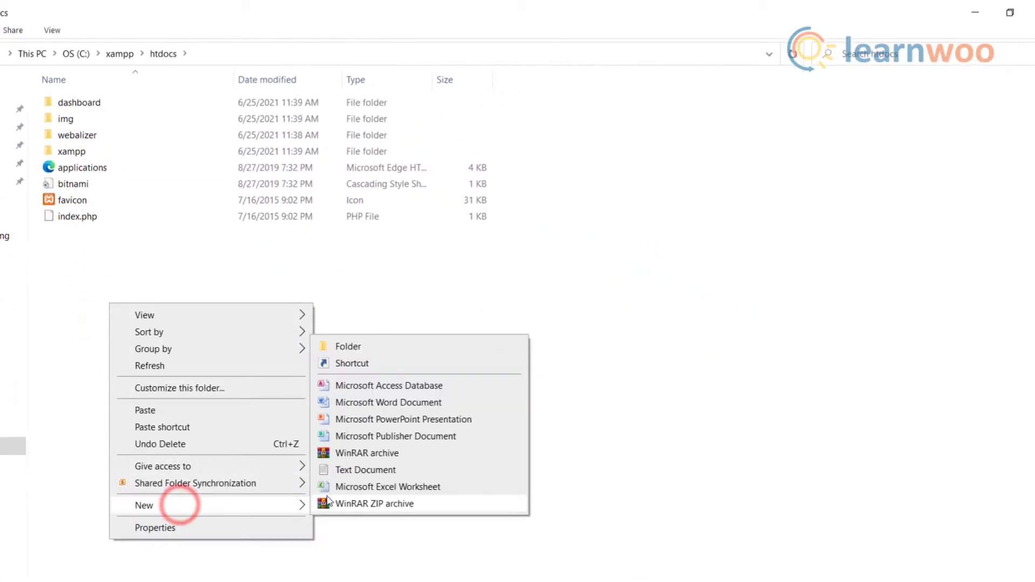
left_click(367, 354)
type("Demo")
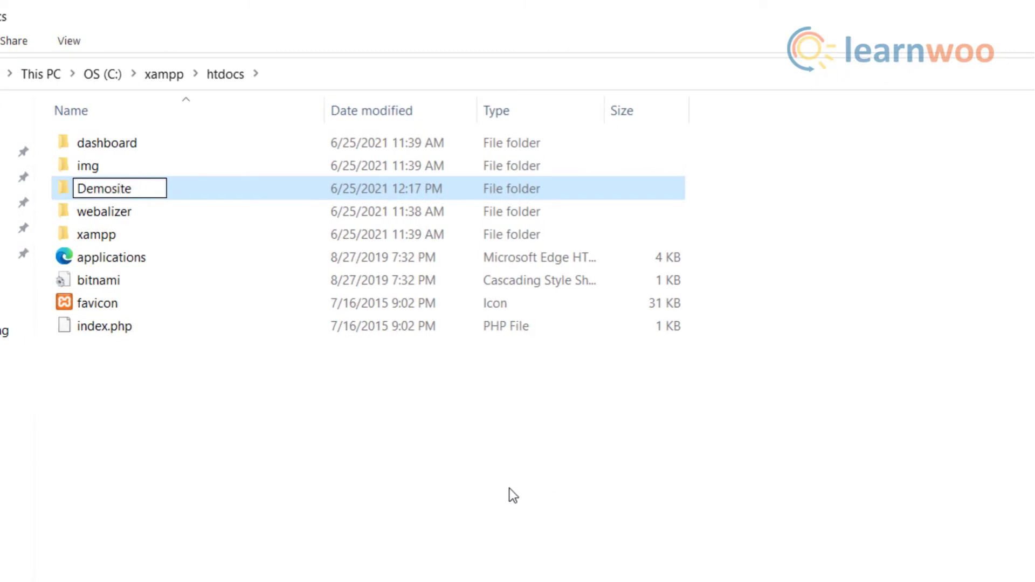
type("site")
key("Return")
key("Return")
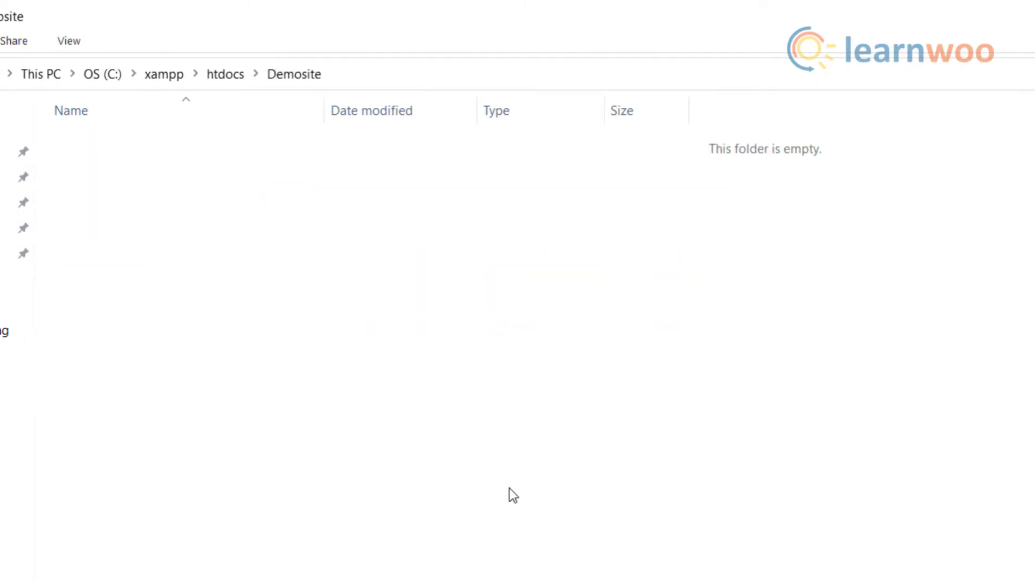
key("ctrl+v")
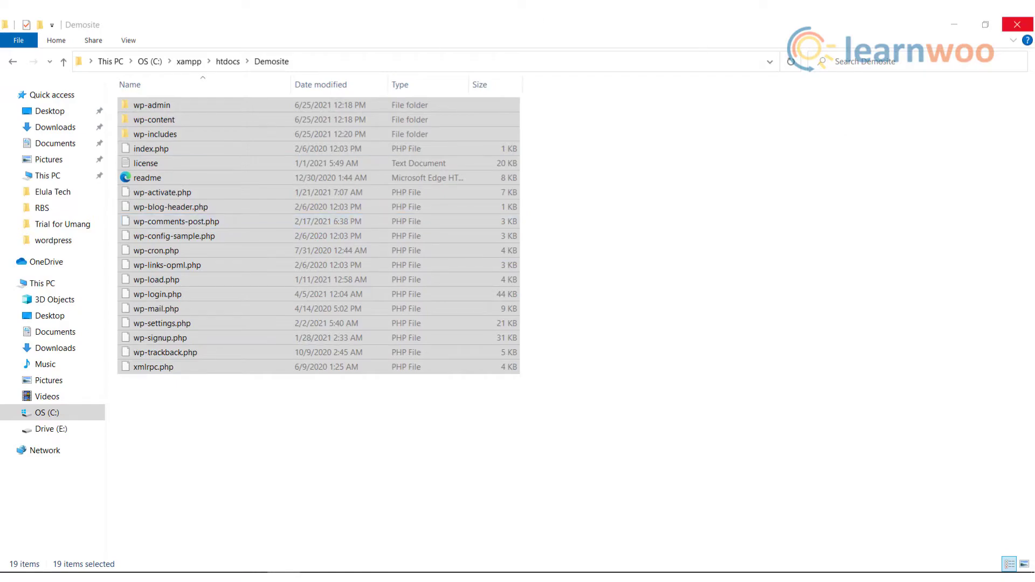
Close Explorer, launch XAMPP Control Panel from Start, and start Apache and MySQL.
left_click(1017, 24)
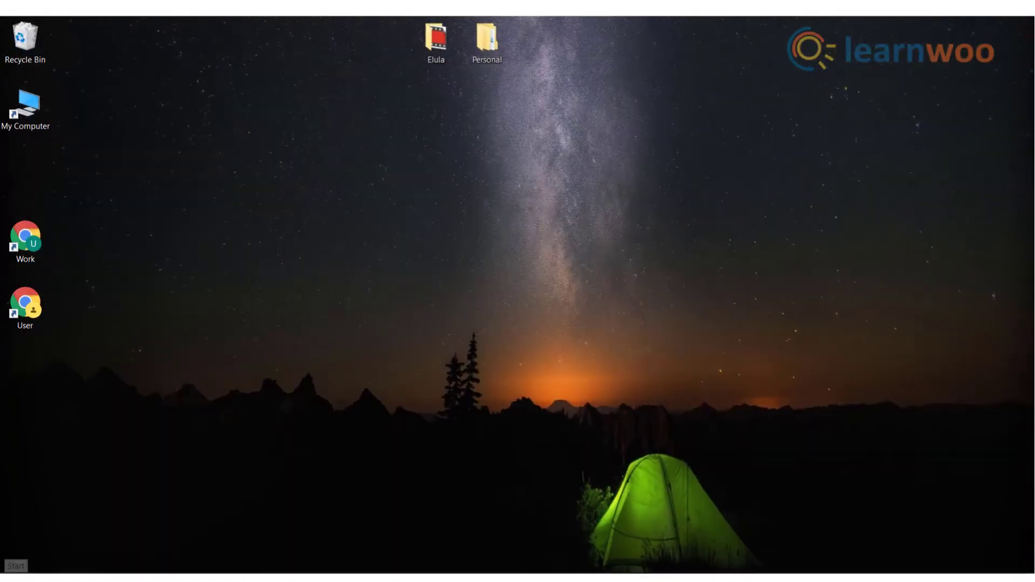
key("super")
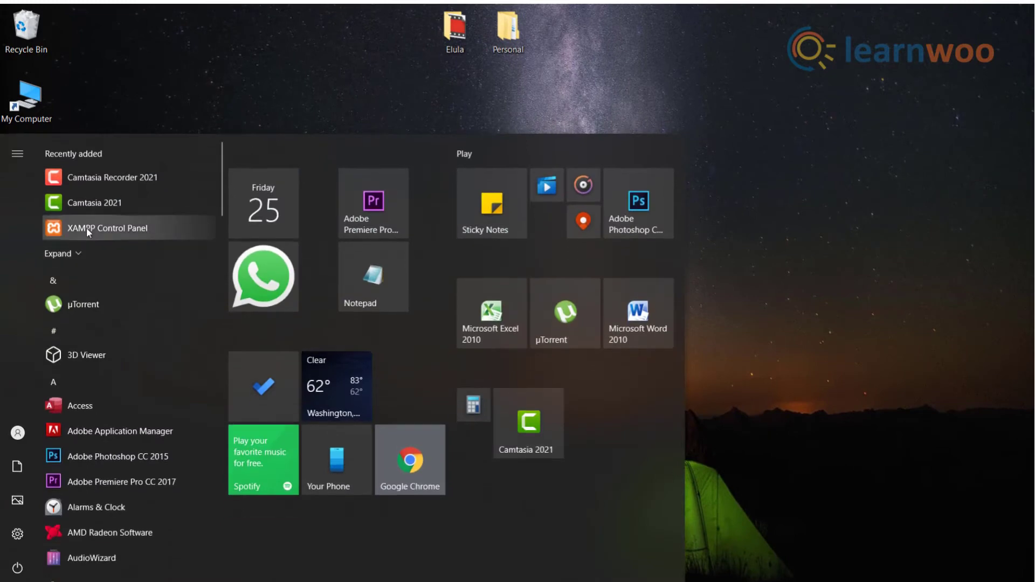
left_click(86, 231)
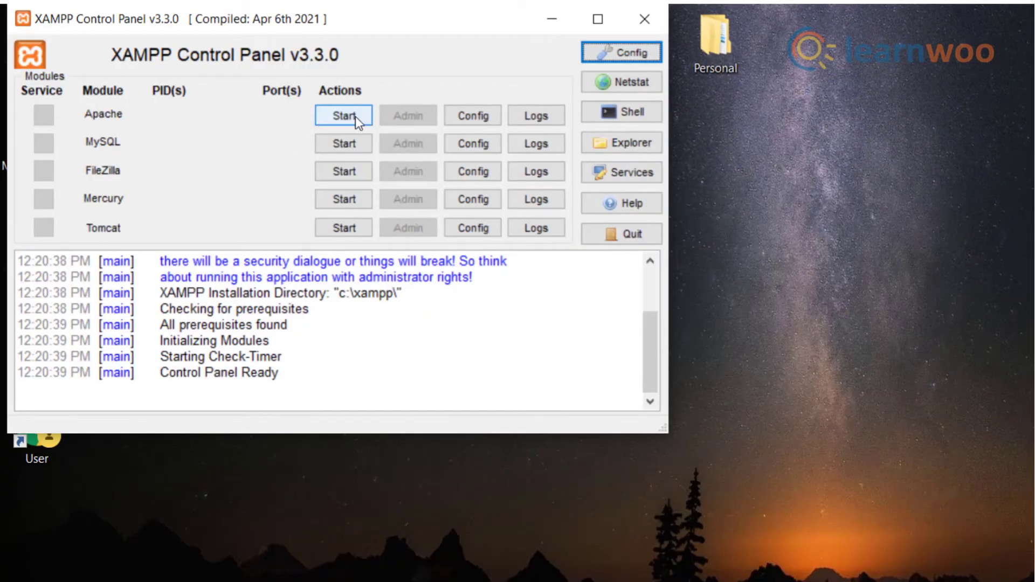
left_click(354, 117)
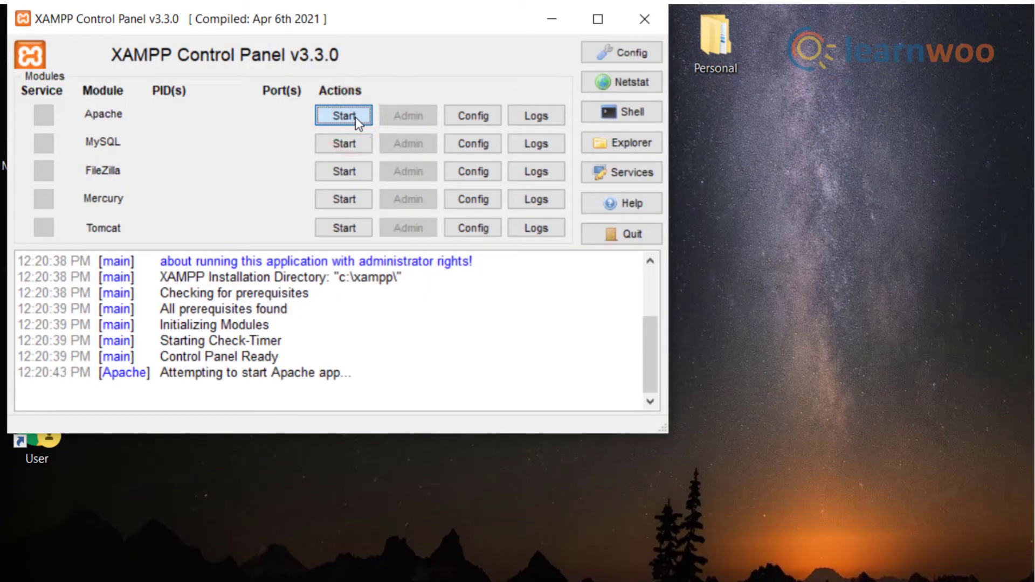
left_click(359, 140)
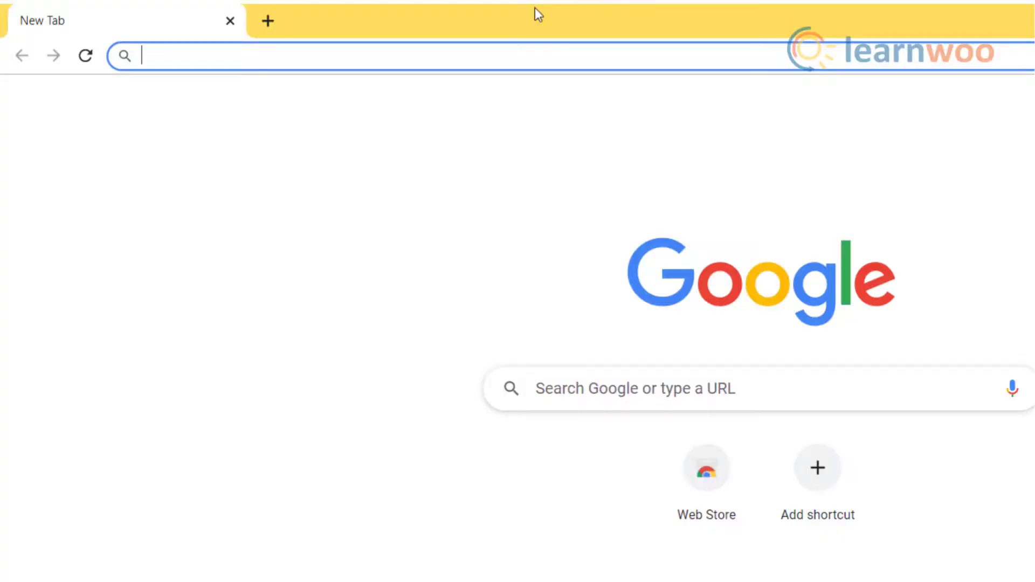
At localhost/phpmyadmin, create a database named Demosite with the generic Collation choice.
type("loca")
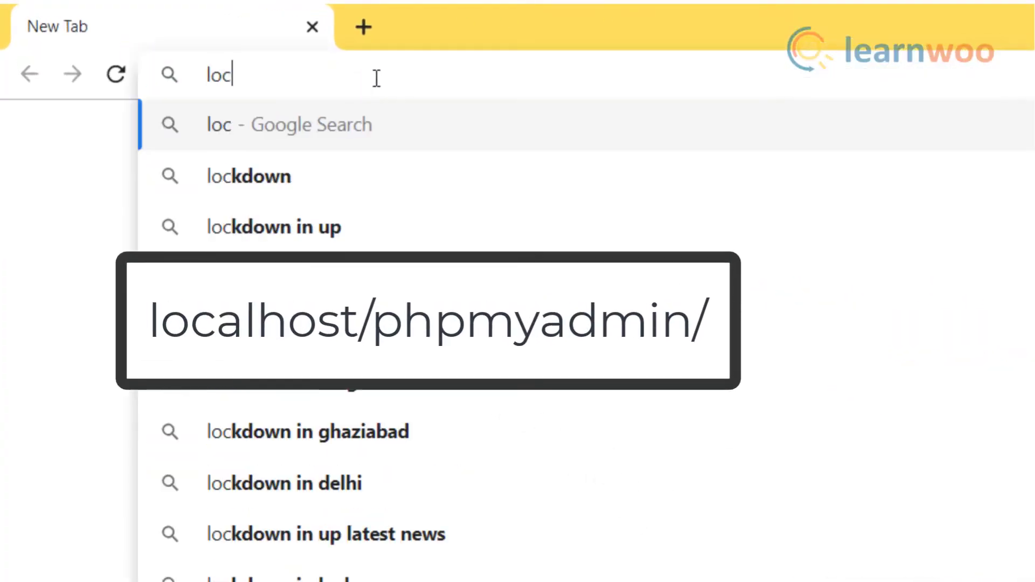
type("lhost/phpmyadmin/")
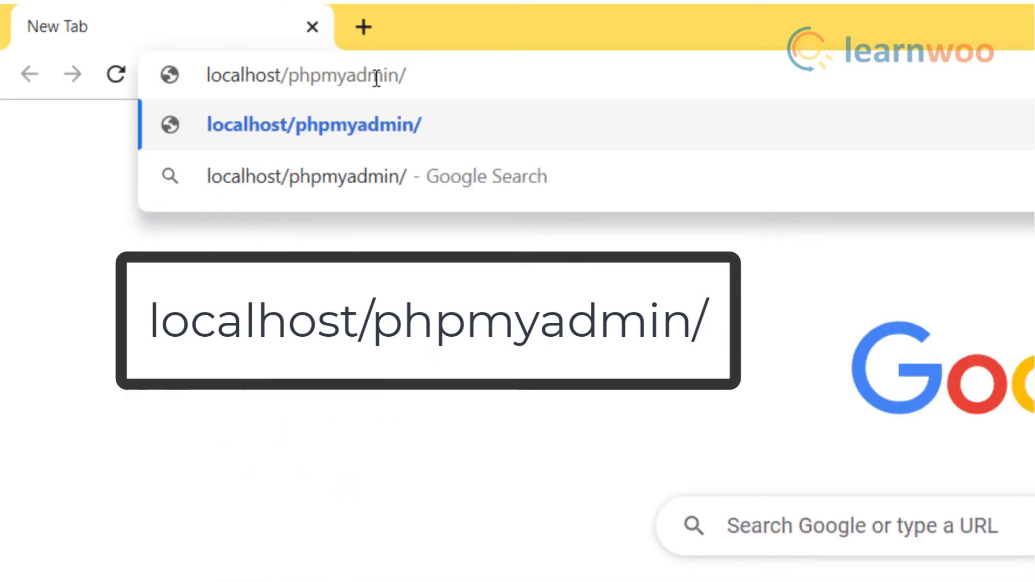
key("Return")
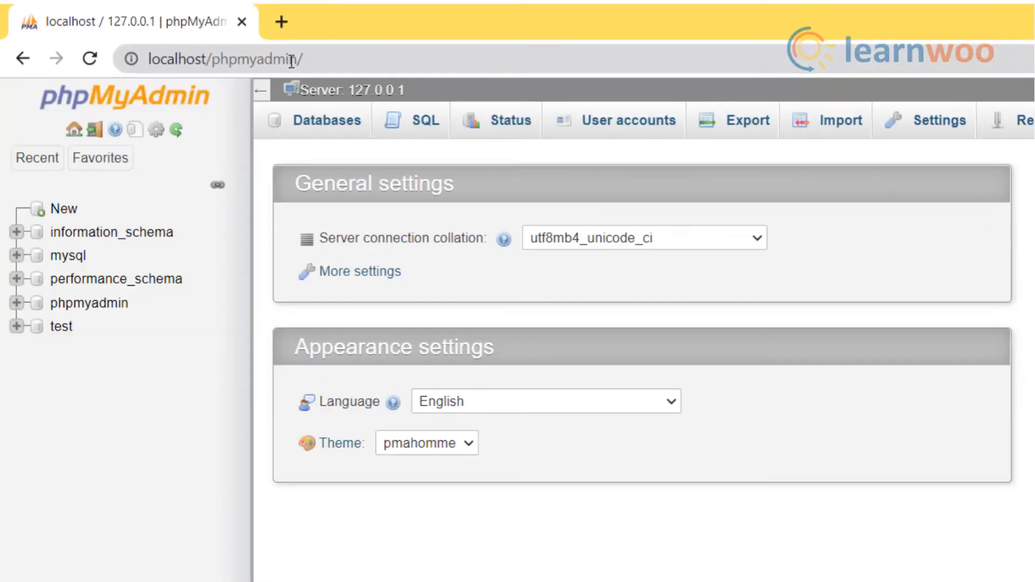
left_click(314, 122)
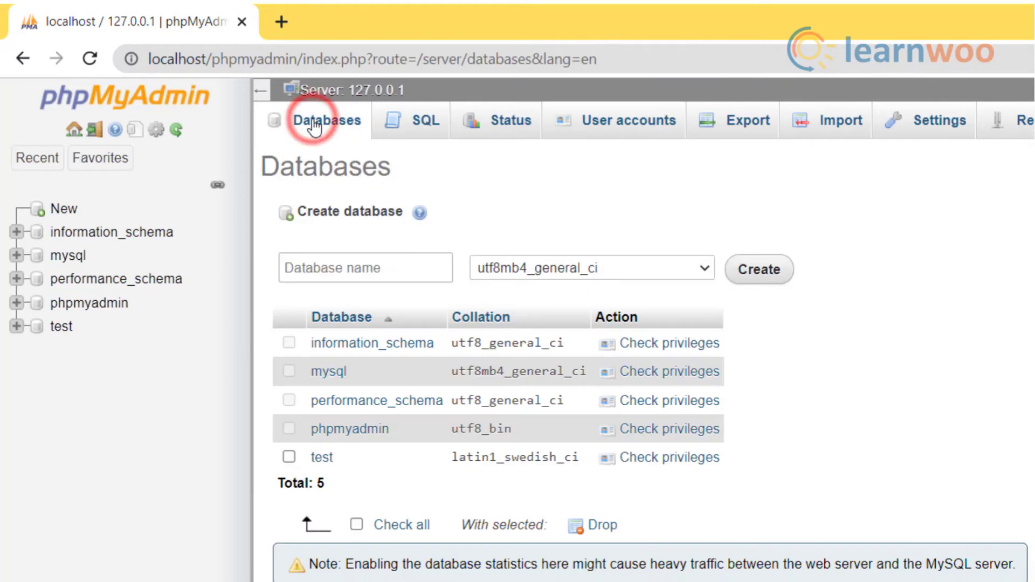
left_click(354, 268)
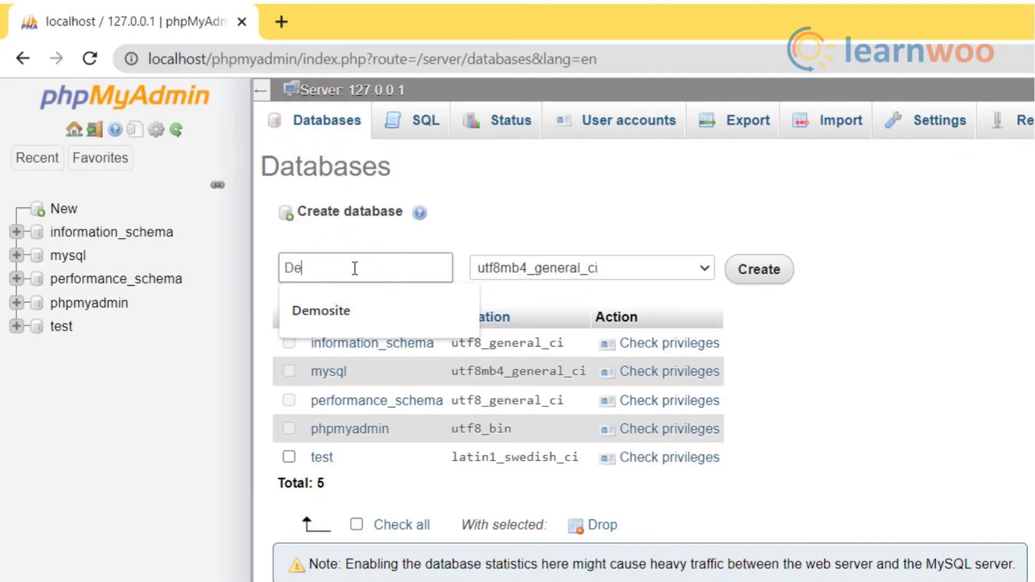
type("Demosite")
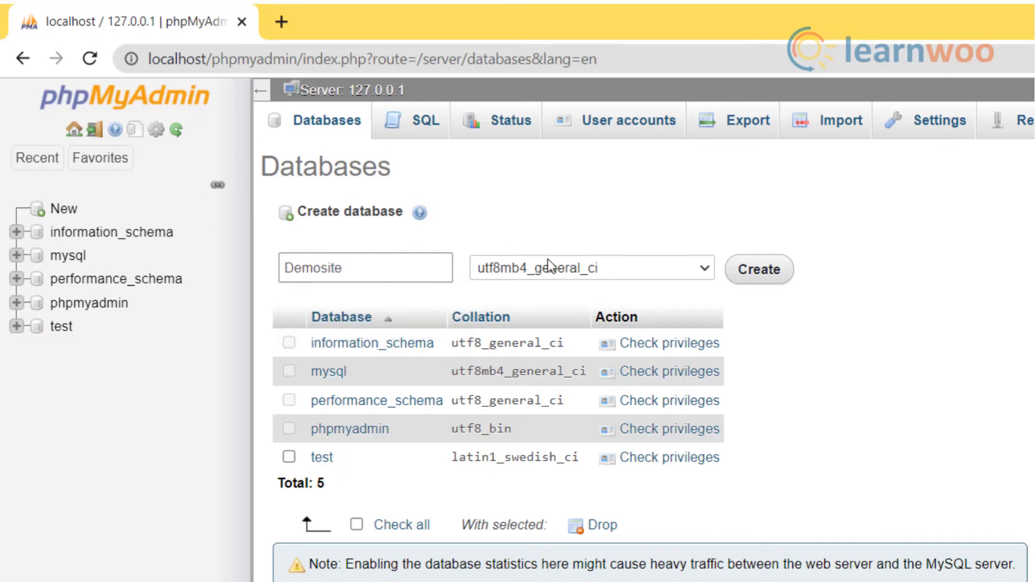
left_click(539, 268)
scroll(552, 313, "up", 15)
left_click(536, 288)
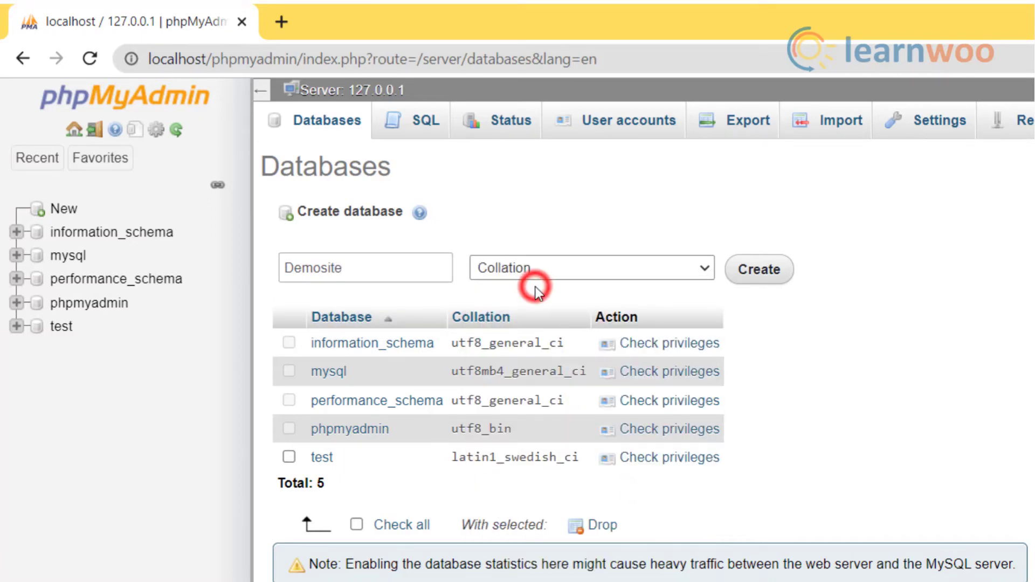
left_click(761, 271)
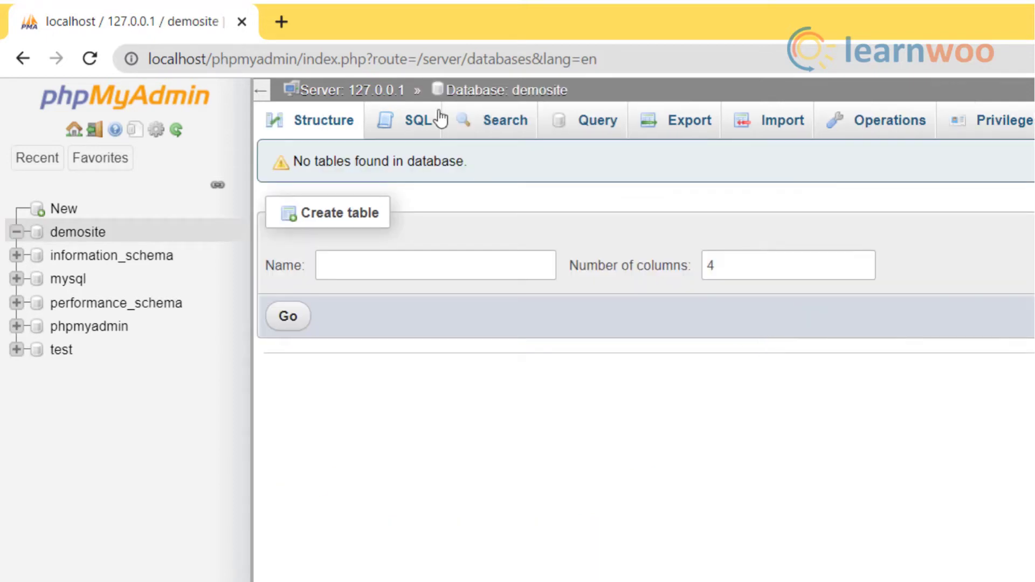
Load localhost/demosite/ in a new tab and continue with English (United States).
left_click(281, 22)
type("local")
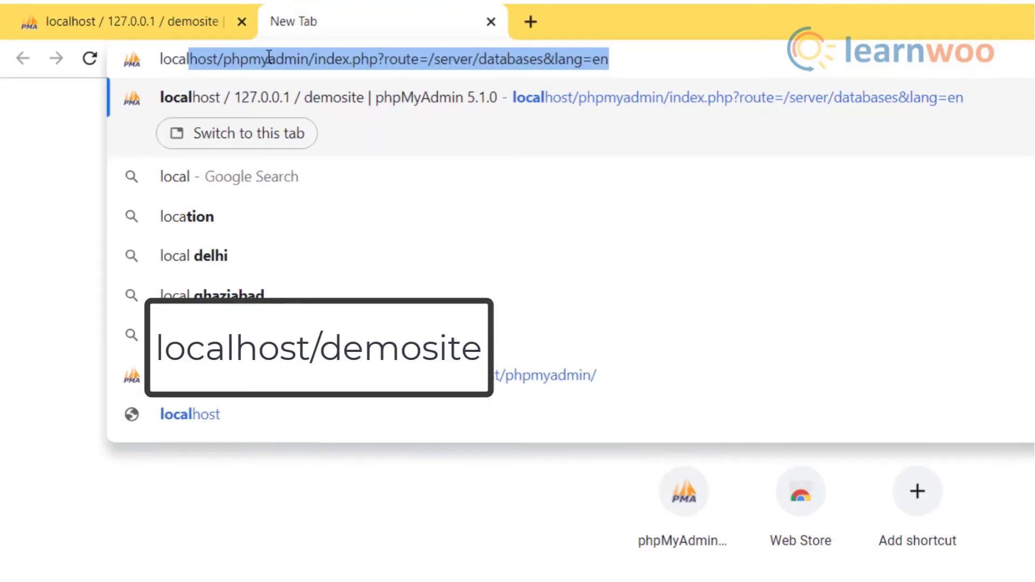
type("host/demosite")
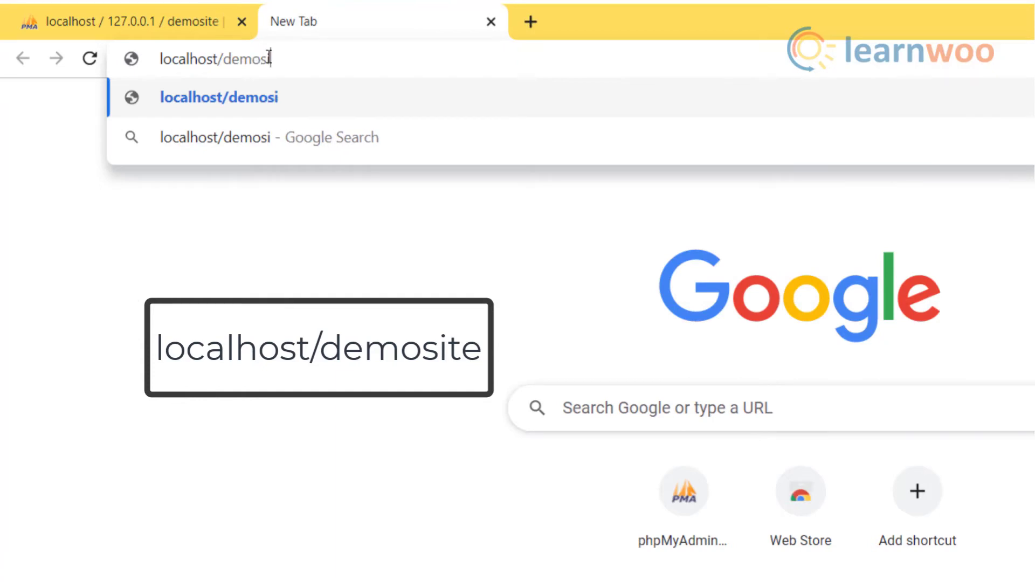
type("/")
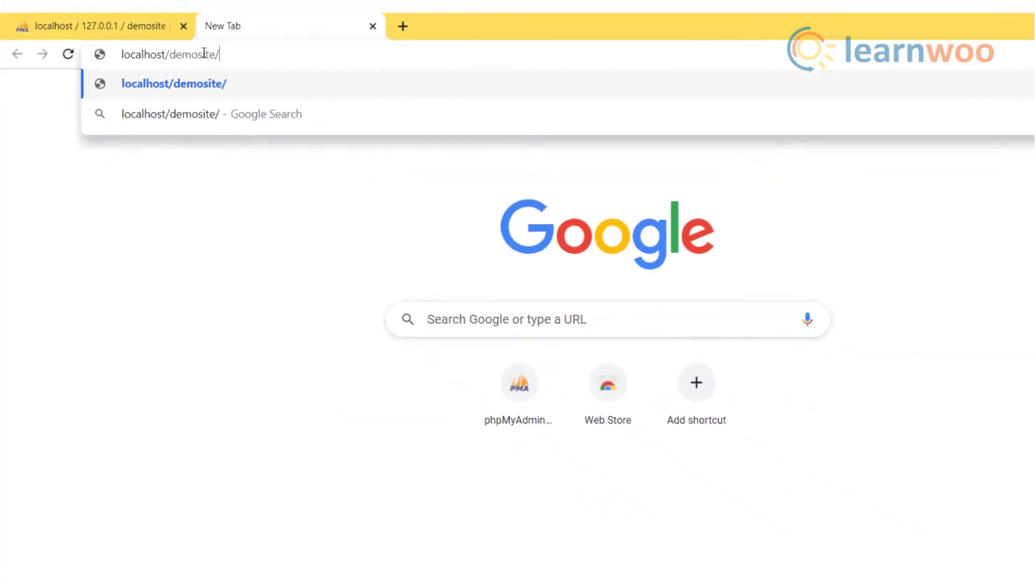
key("Return")
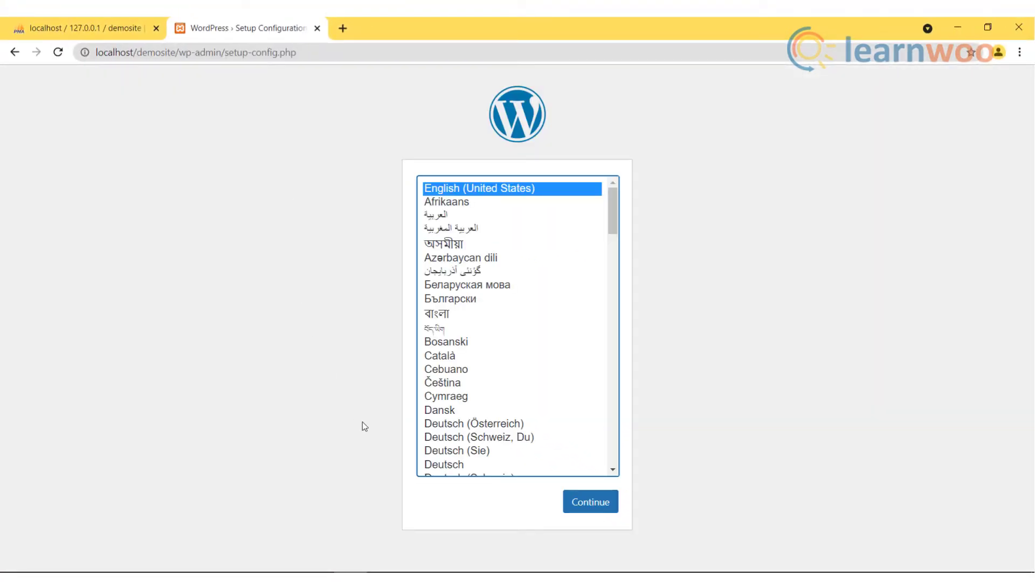
left_click(593, 499)
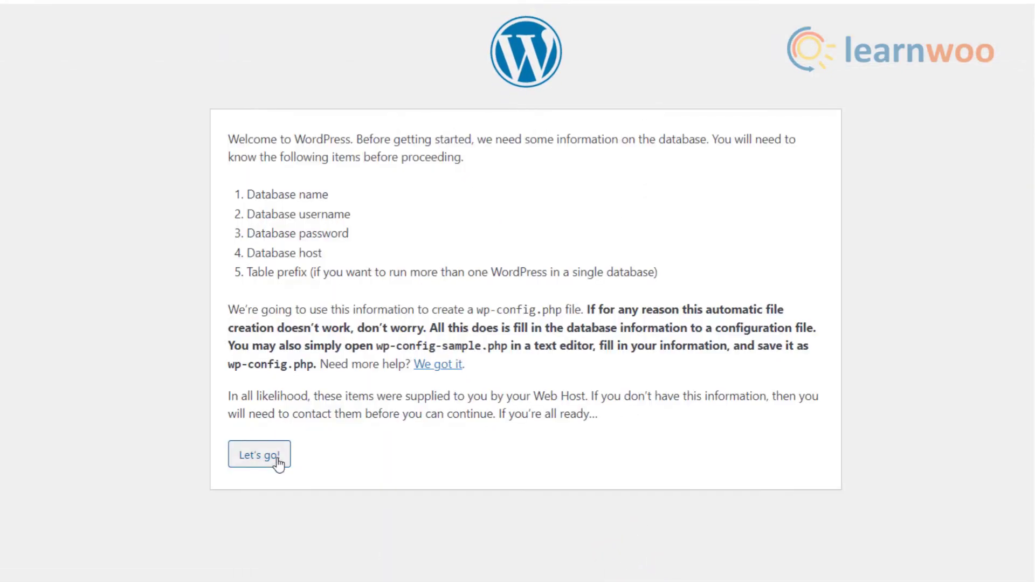
On the database form, enter Demosite as the database name and root as username.
left_click(277, 462)
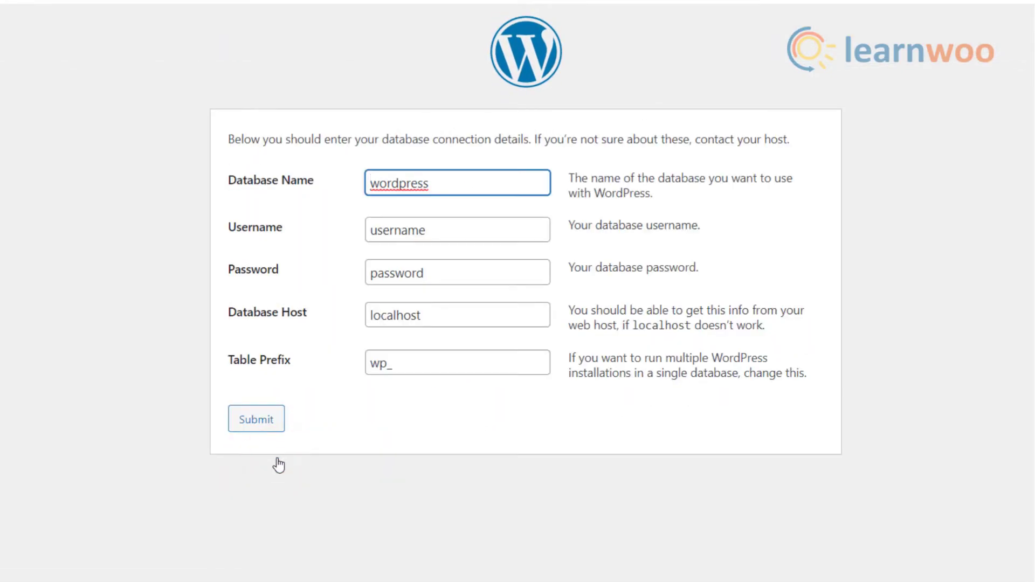
double_click(443, 188)
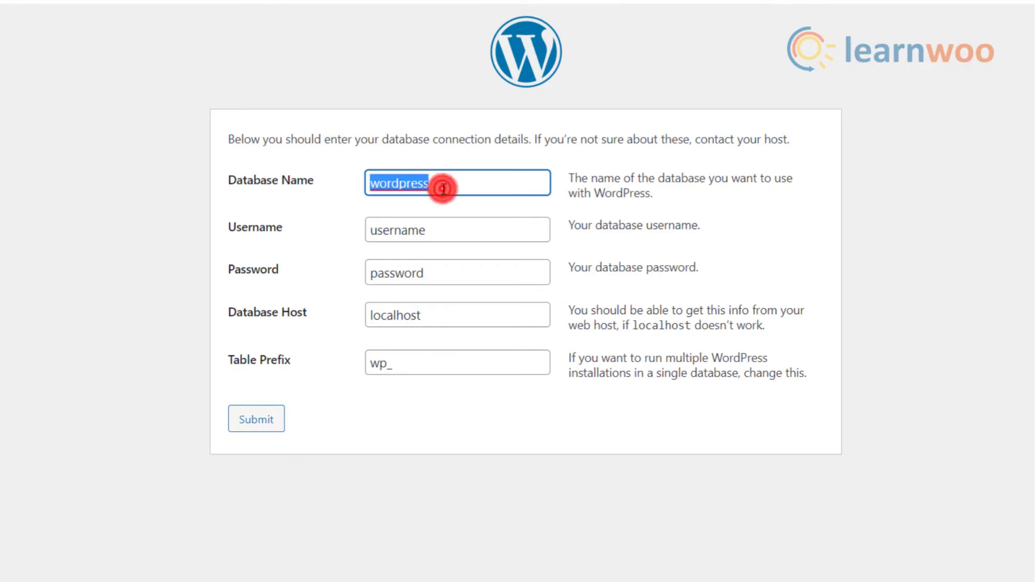
type("Demo")
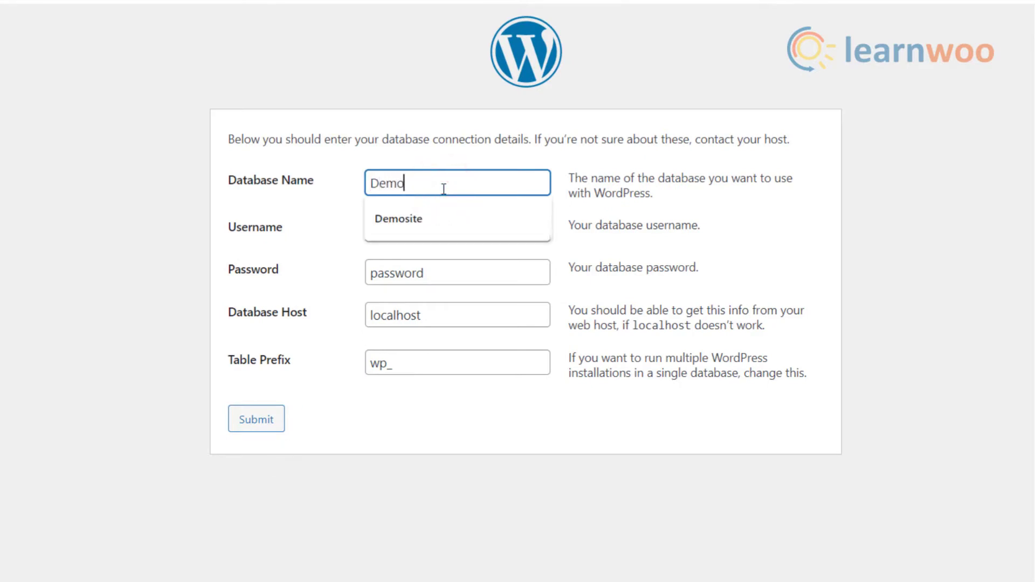
type("site")
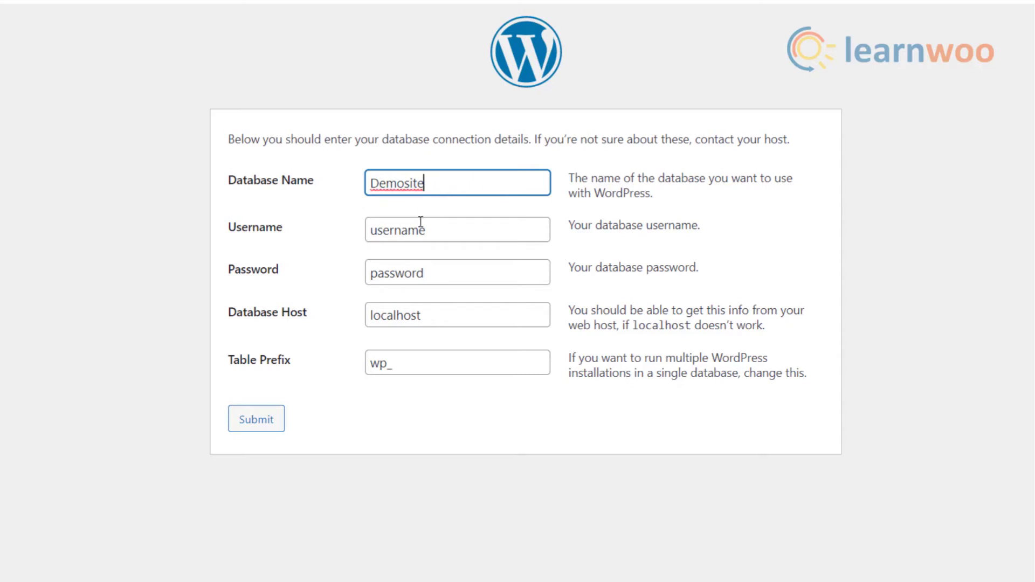
left_click(421, 222)
double_click(421, 222)
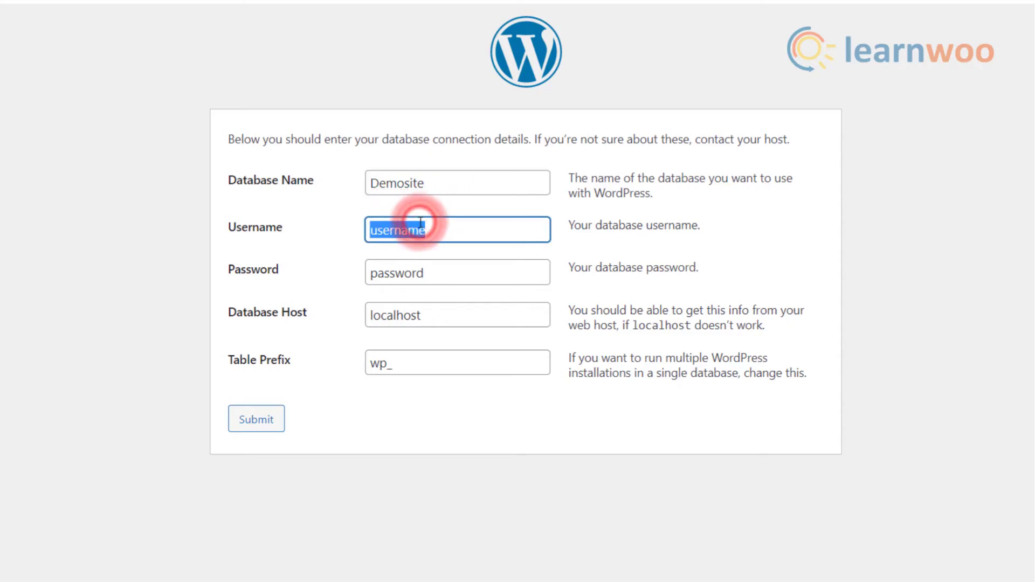
type("roo")
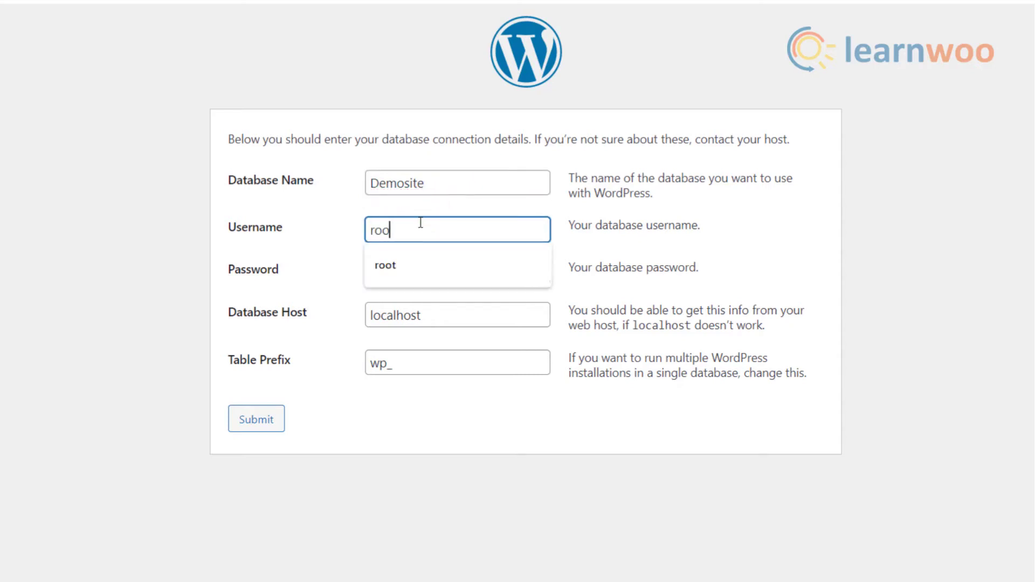
type("t")
Leave the password empty, keep localhost host and wp_ prefix, and submit the details.
double_click(398, 272)
key("BackSpace")
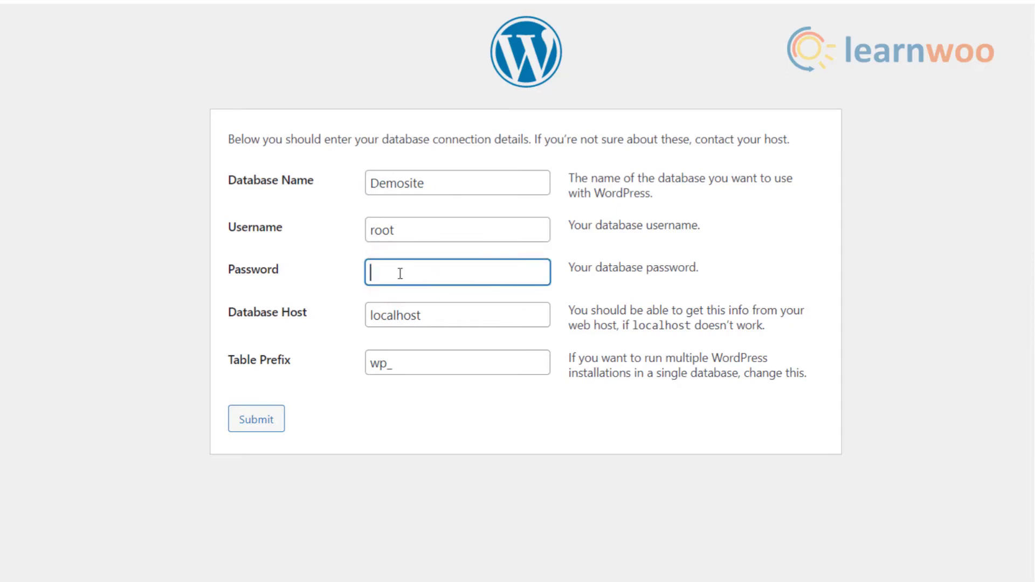
left_click(394, 318)
double_click(393, 317)
left_click(394, 318)
left_click(406, 366)
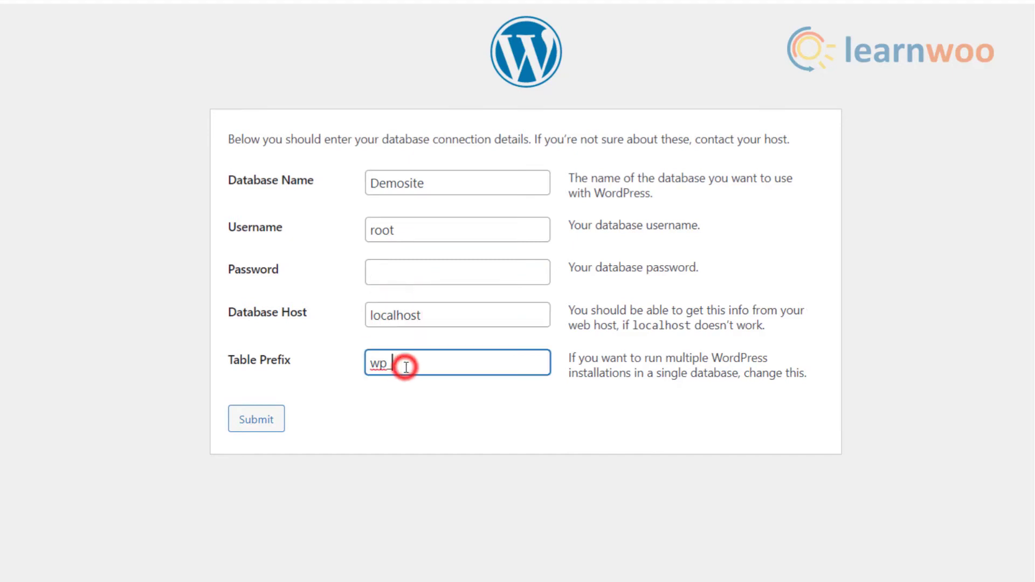
left_click(260, 418)
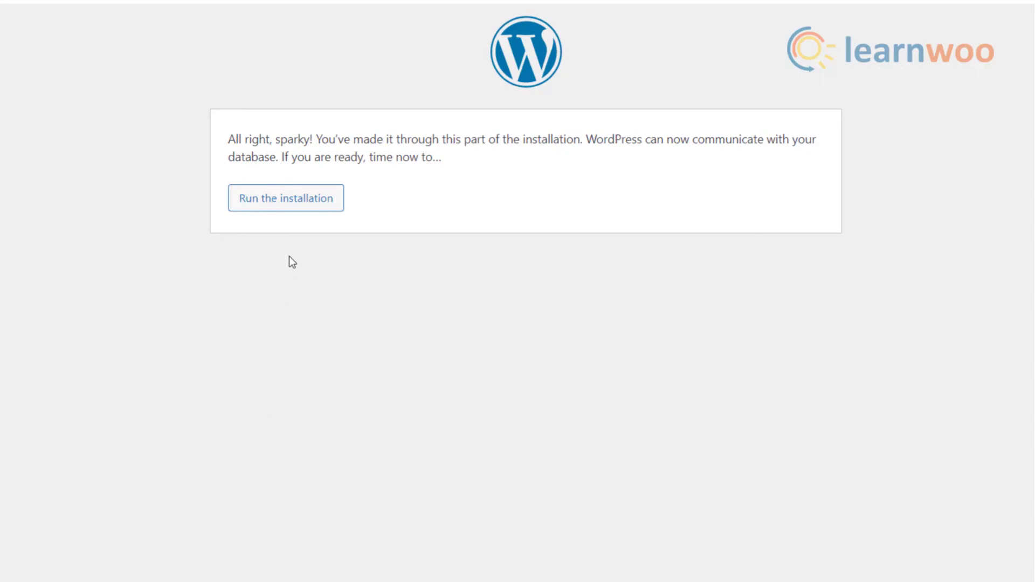
Start the installation and enter site title 'Demosite' with the suggested username admin.
left_click(289, 213)
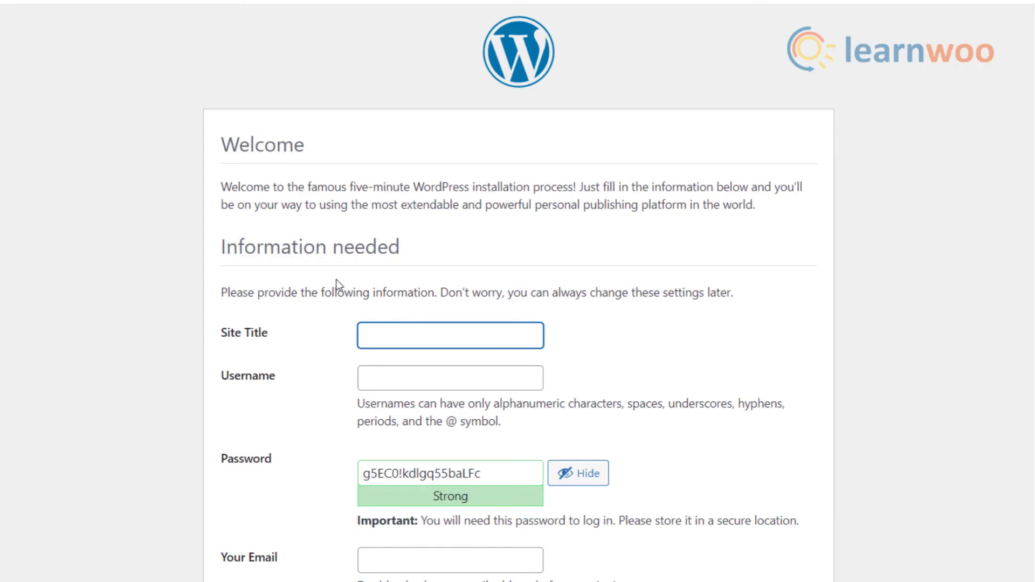
type("De")
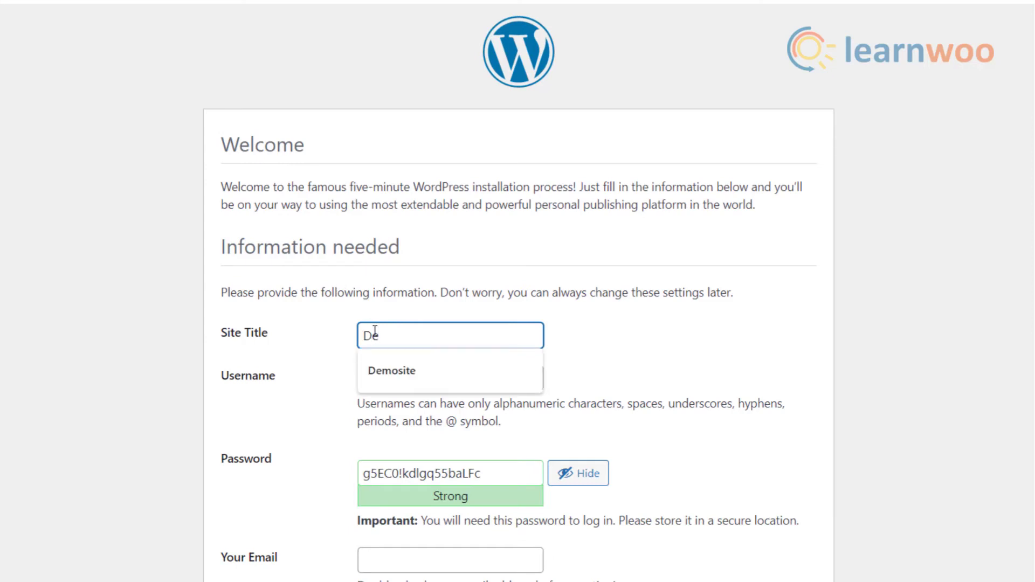
type("mosite")
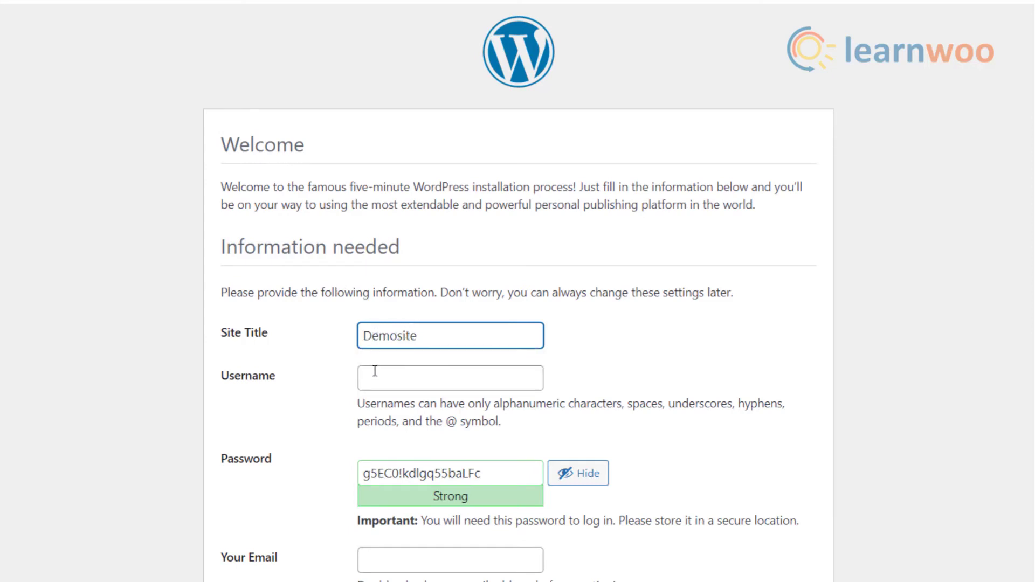
left_click(374, 372)
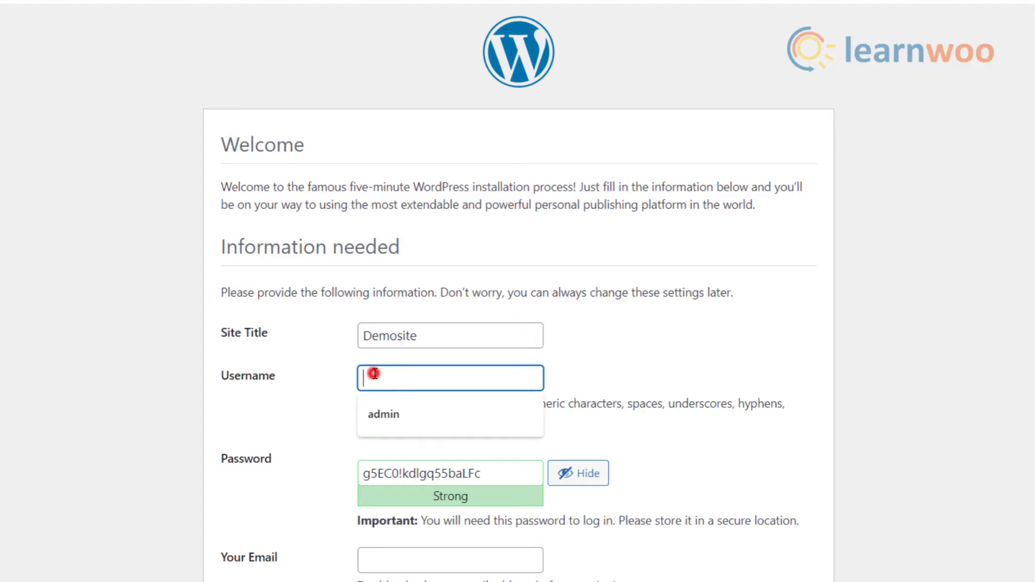
left_click(376, 407)
Replace the generated password with a confirmed weak one, add the suggested e-mail, and install WordPress.
scroll(322, 457, "down", 2)
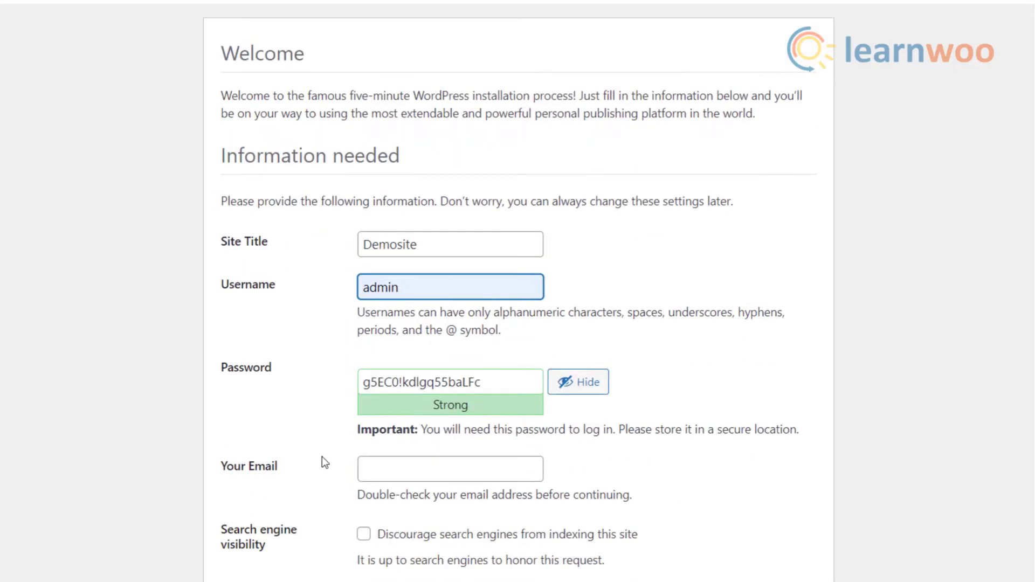
left_click_drag(423, 345, 509, 348)
type("ad")
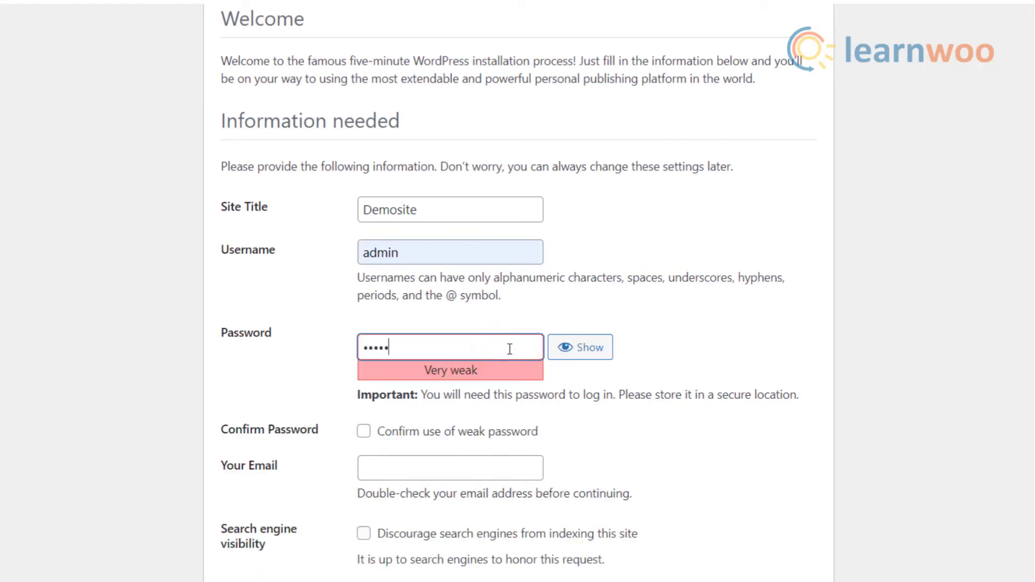
left_click(410, 431)
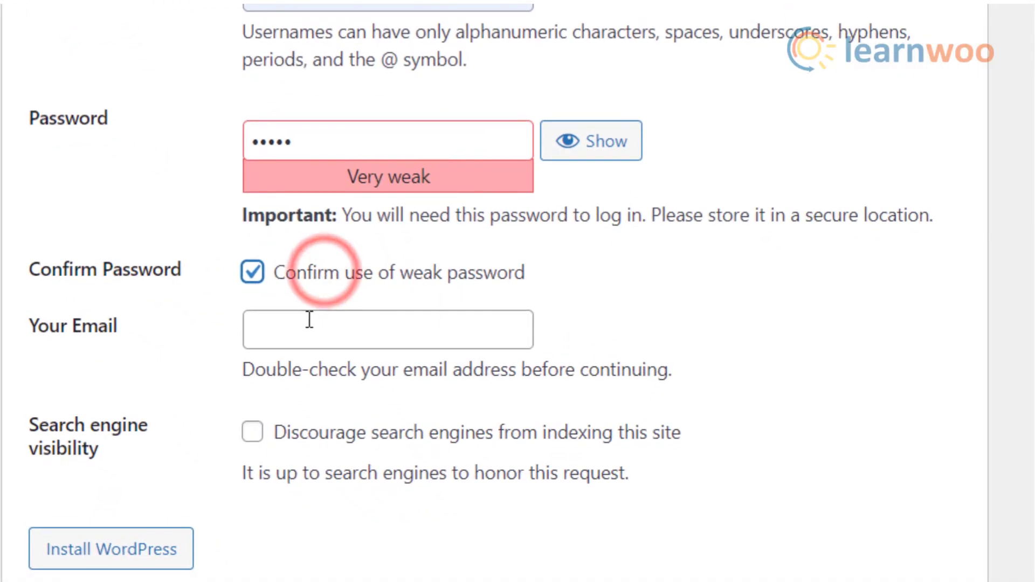
left_click(309, 322)
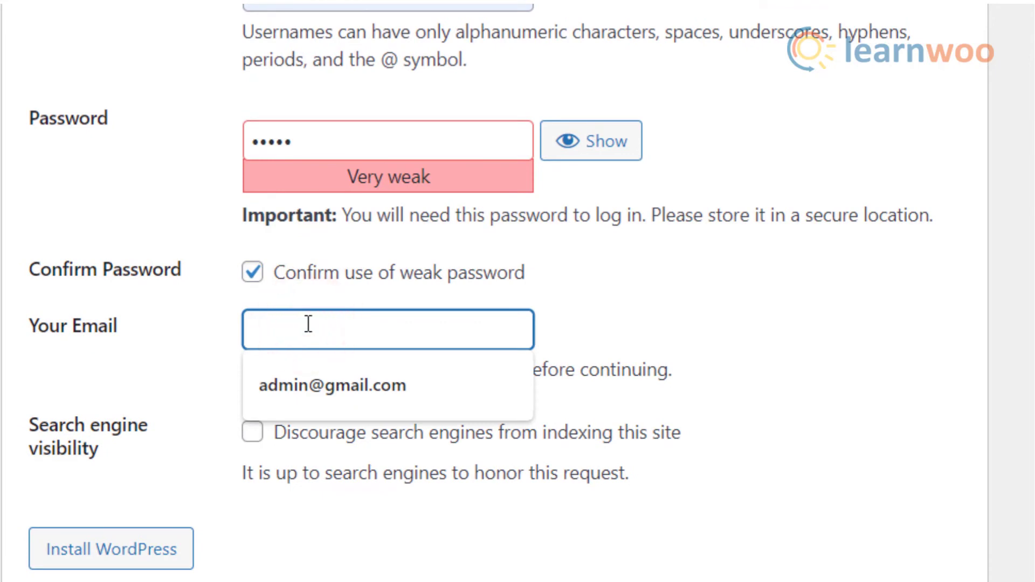
left_click(307, 367)
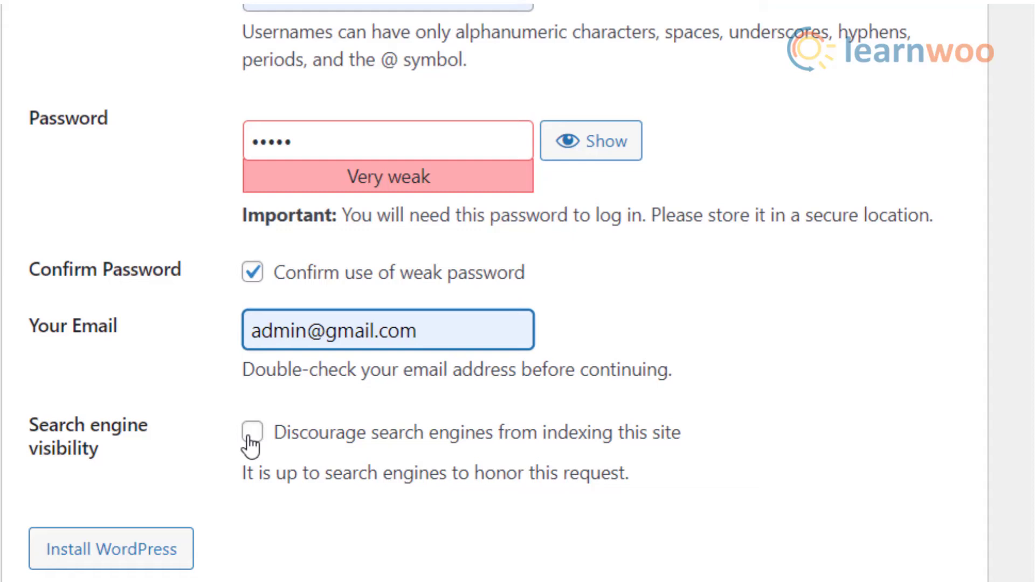
left_click(163, 558)
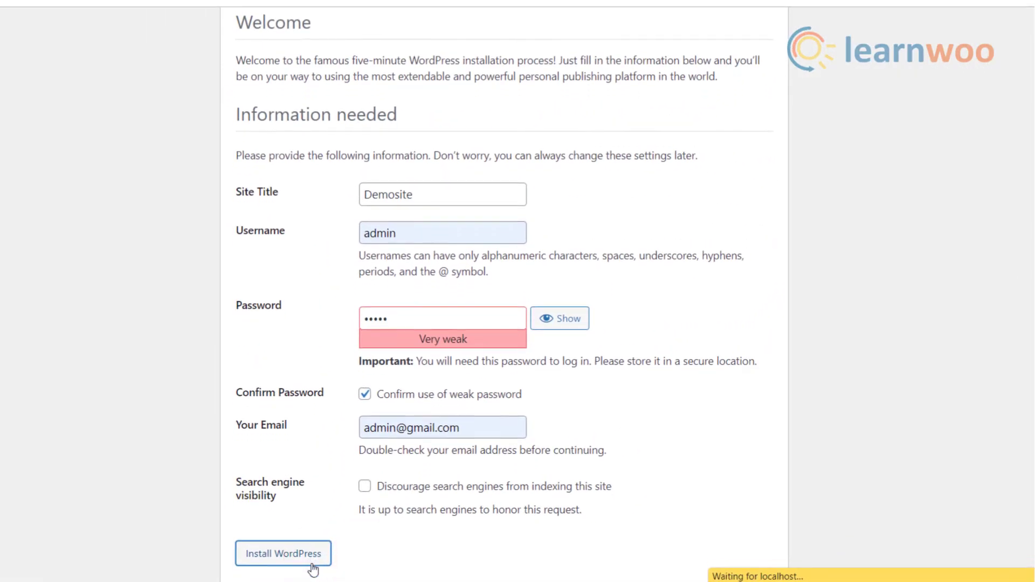
Sign in as admin with the saved password and Remember Me ticked.
scroll(313, 570, "down", 1)
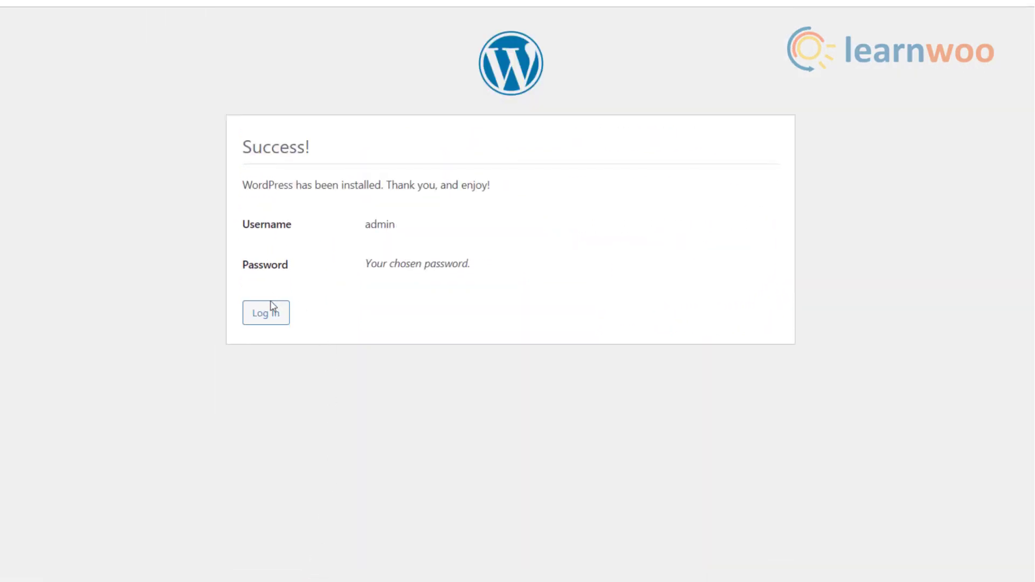
left_click(270, 316)
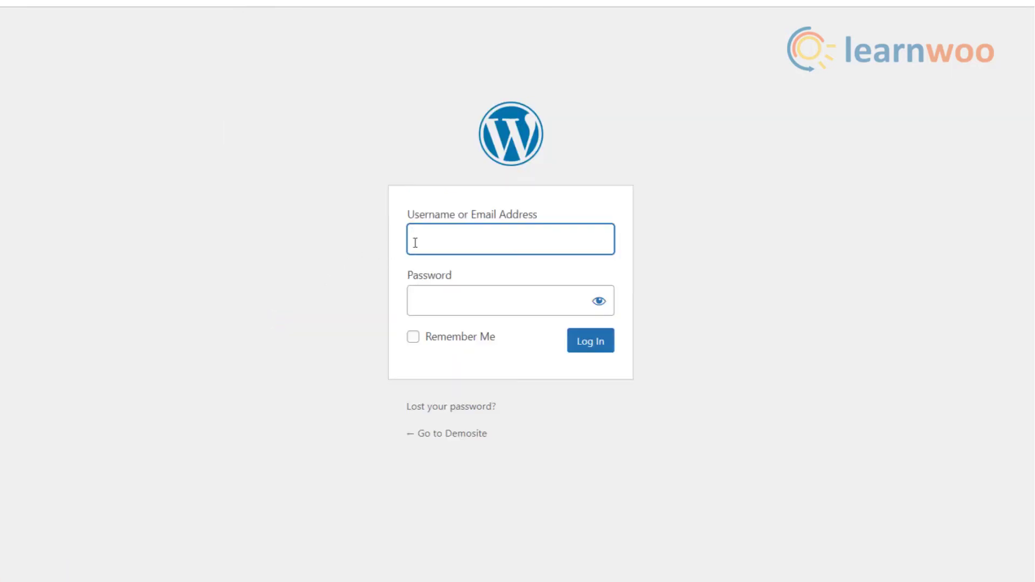
type("admi")
left_click(448, 276)
left_click(449, 340)
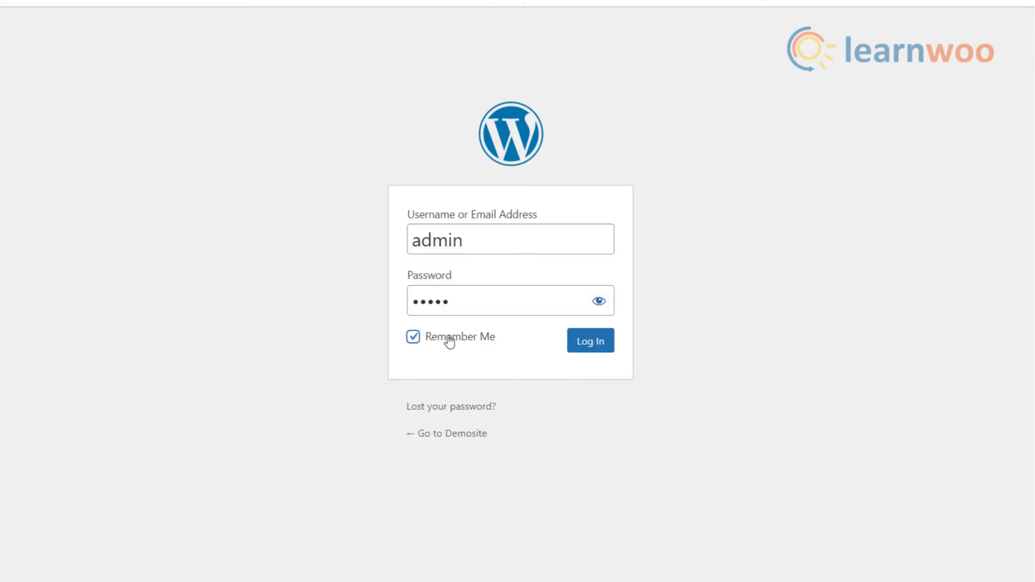
left_click(590, 345)
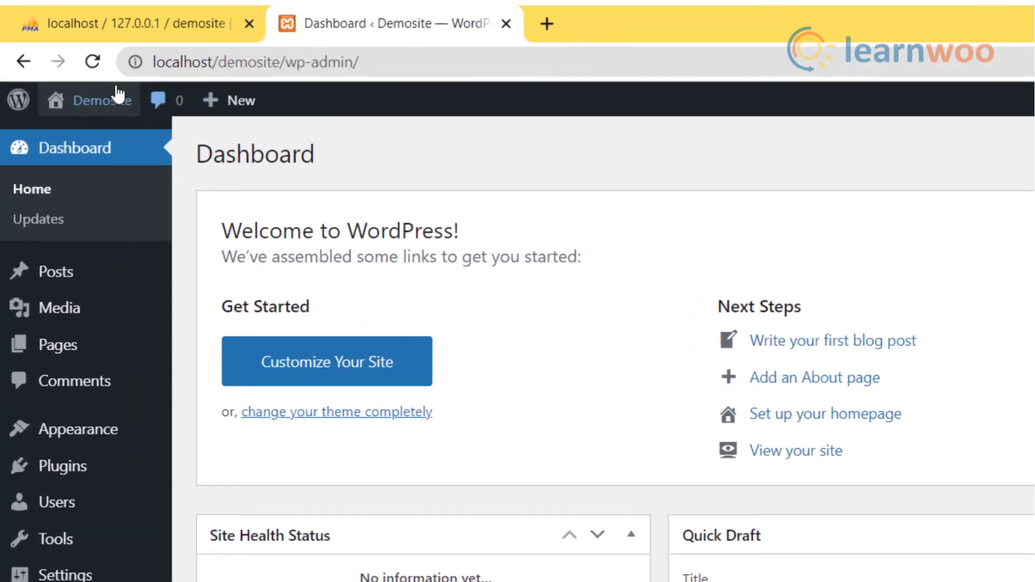
Open the Demosite front page with the Hello world! post in a new tab.
mouse_move(64, 76)
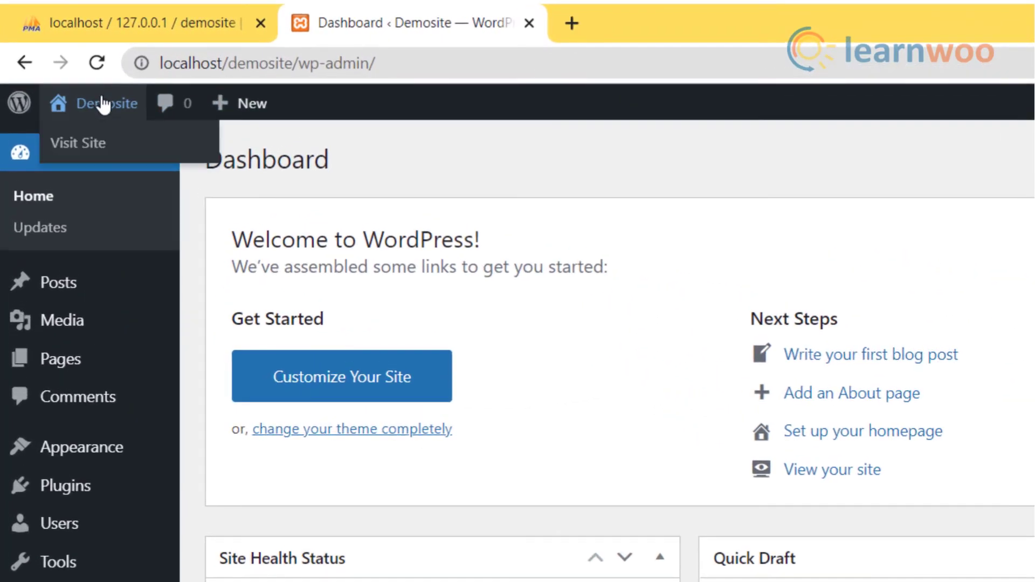
right_click(110, 148)
left_click(144, 160)
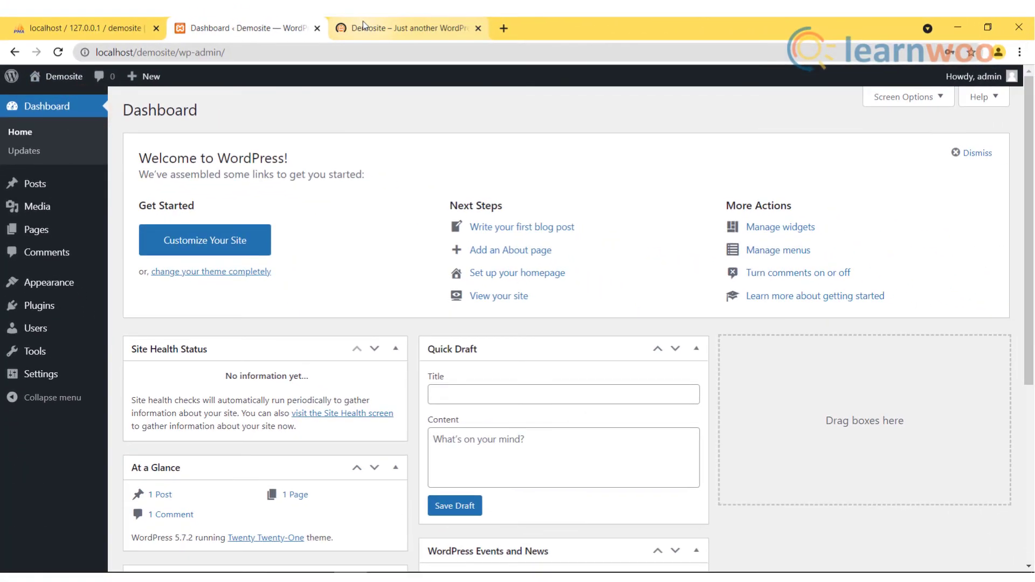
left_click(425, 26)
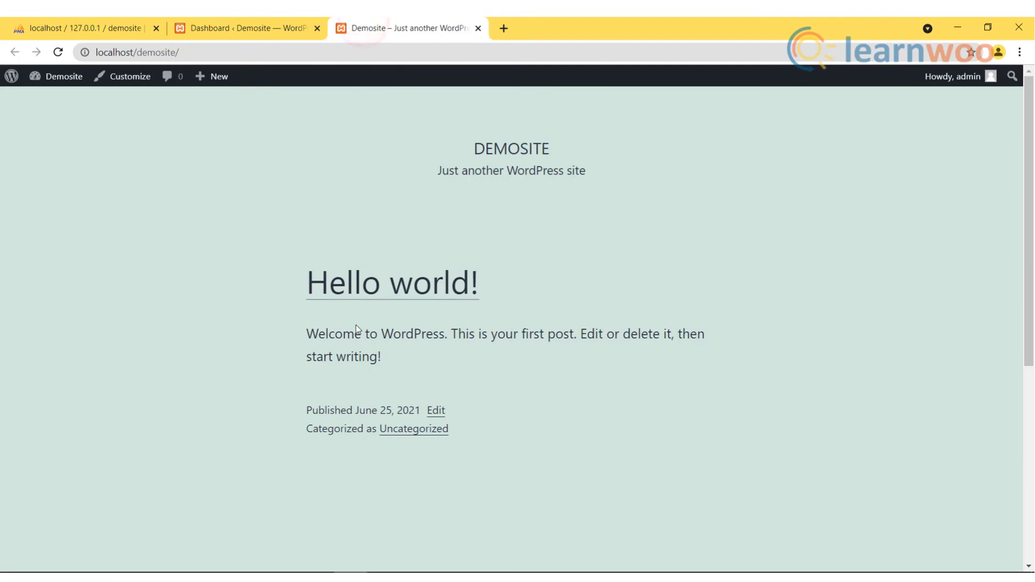
Switch back to the Demosite admin dashboard tab.
left_click(258, 22)
mouse_move(190, 56)
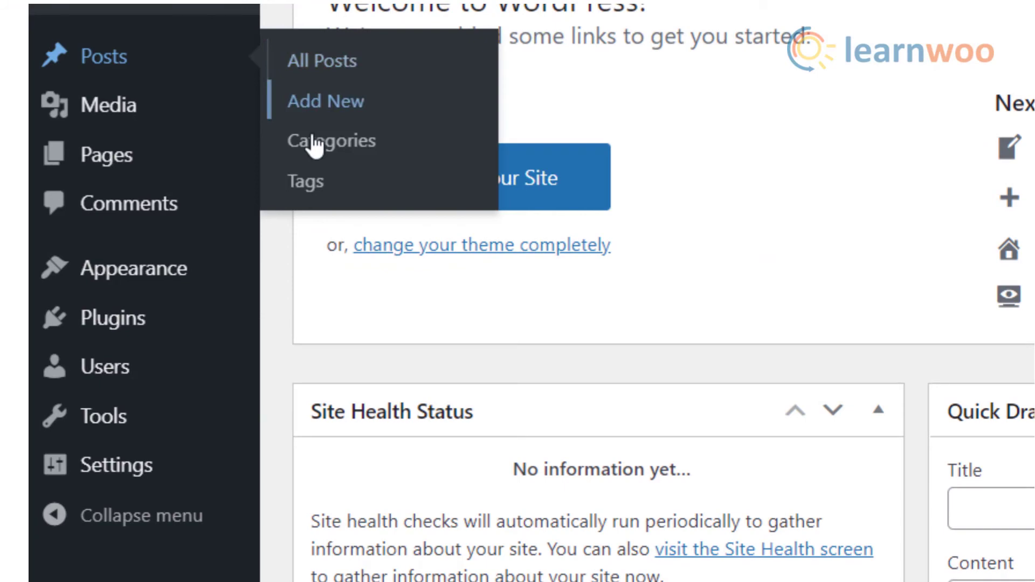
mouse_move(175, 92)
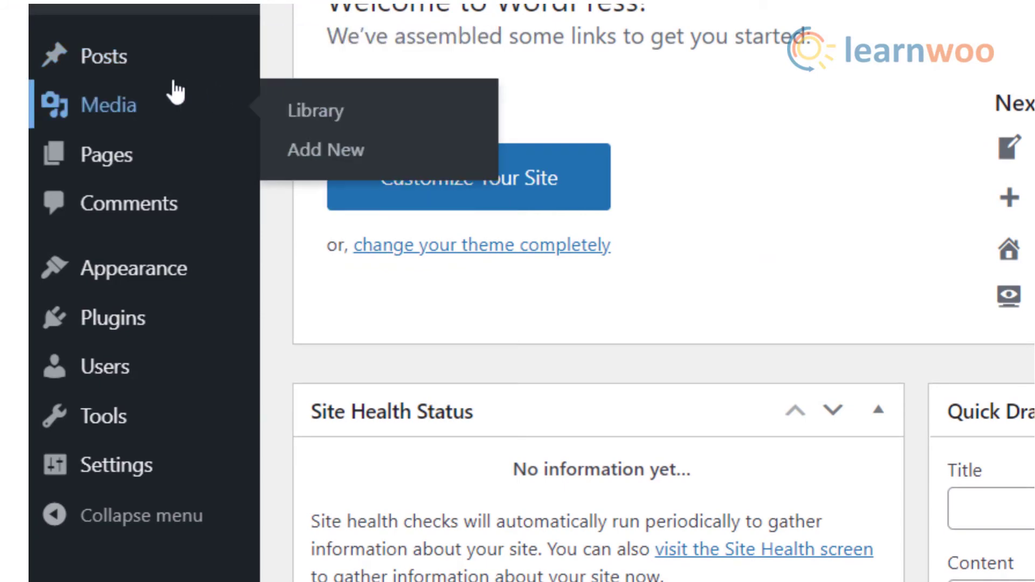
mouse_move(237, 156)
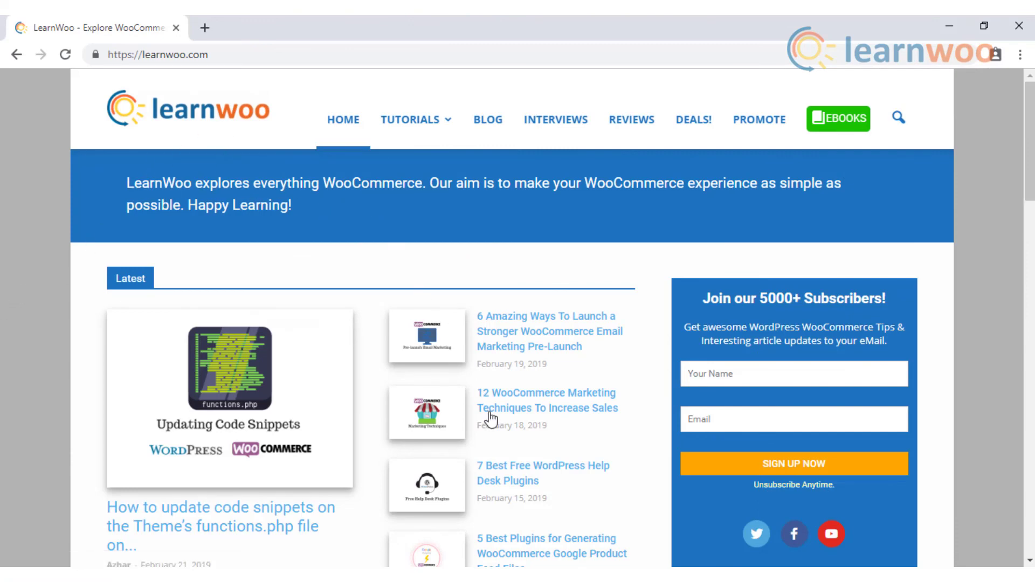
scroll(493, 418, "down", 5)
scroll(509, 415, "down", 9)
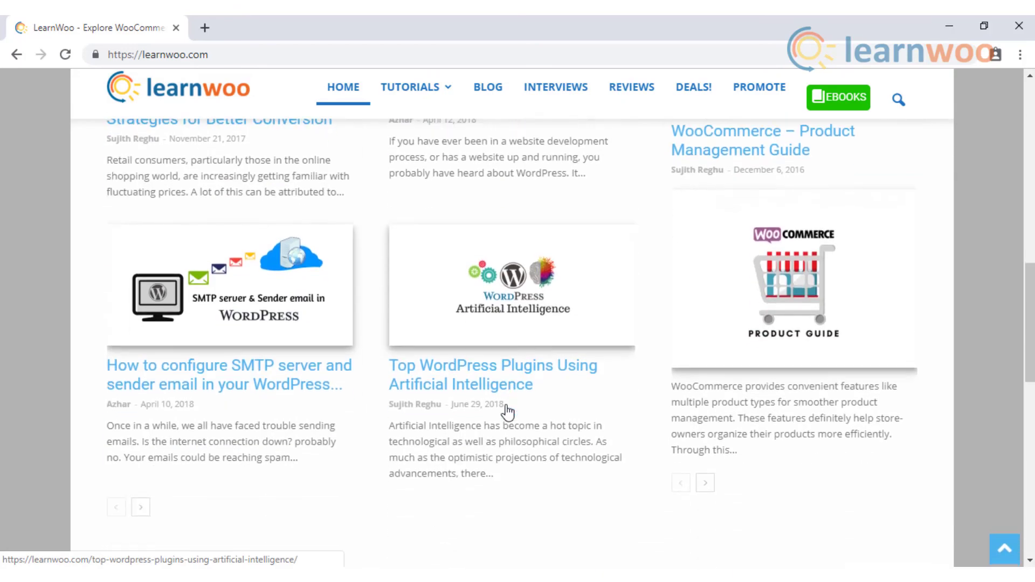
scroll(506, 412, "up", 14)
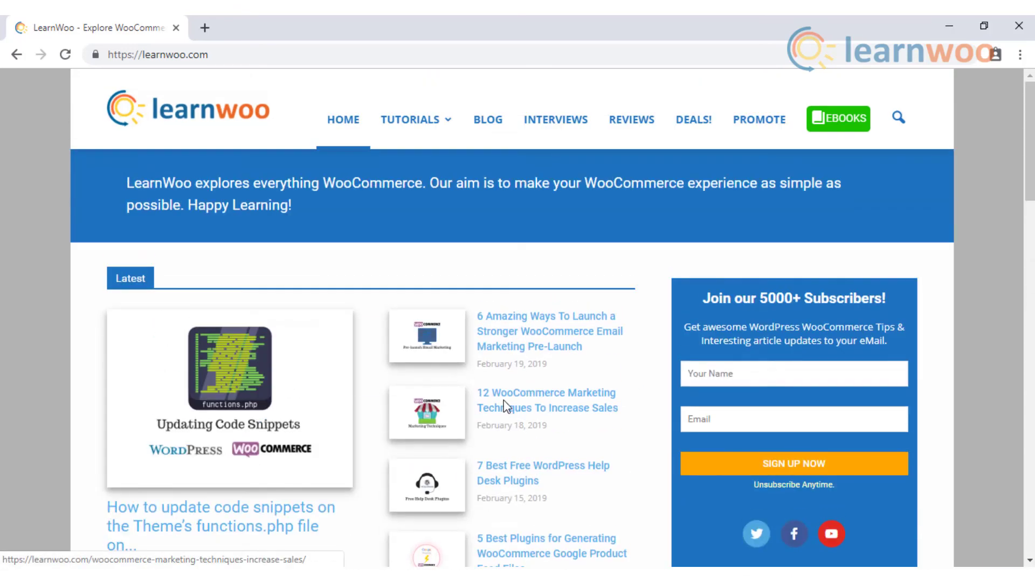